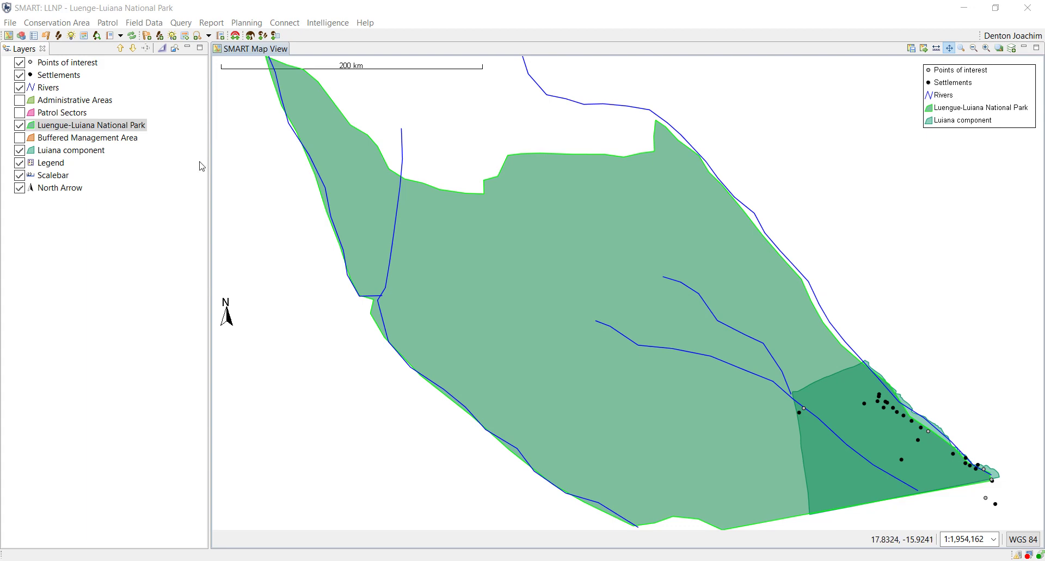
- Create a new configurable data model named Training from the Blank template
{"action": "left_click", "coordinate": [51, 24]}
{"action": "left_click", "coordinate": [73, 143]}
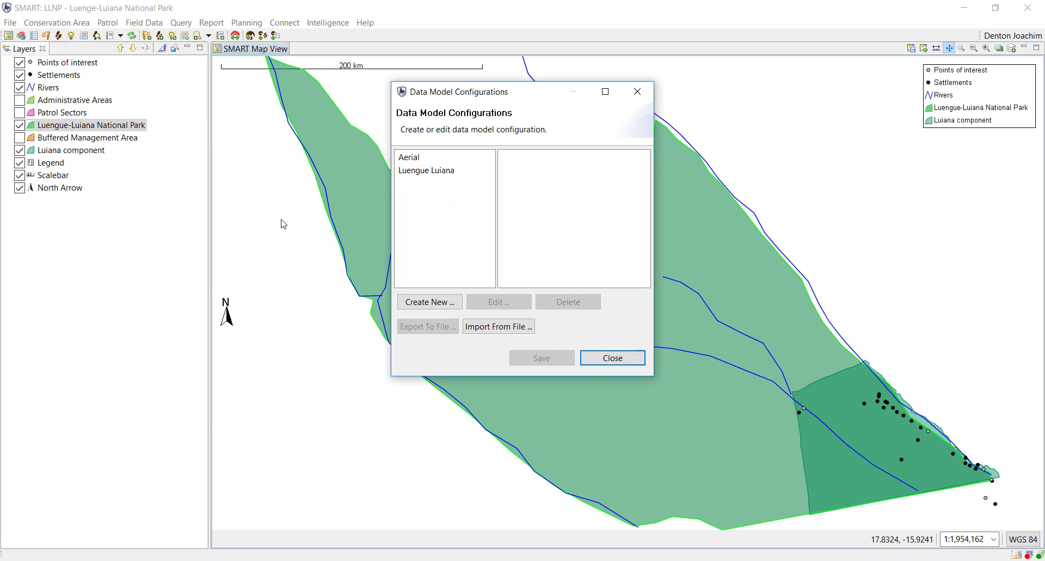
{"action": "left_click", "coordinate": [430, 303]}
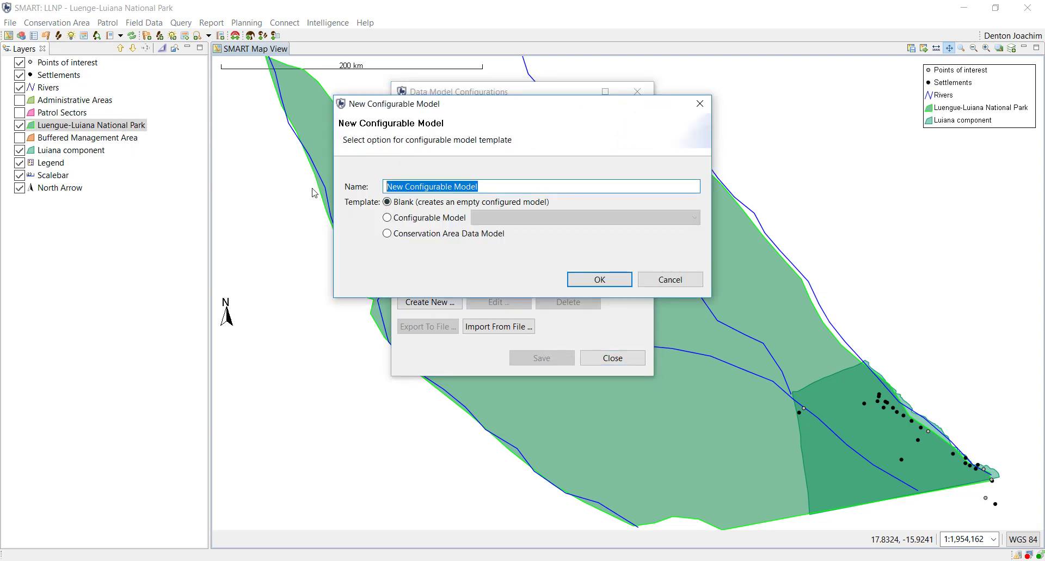
{"action": "type", "text": "T"}
{"action": "key", "text": "BackSpace"}
{"action": "type", "text": "T"}
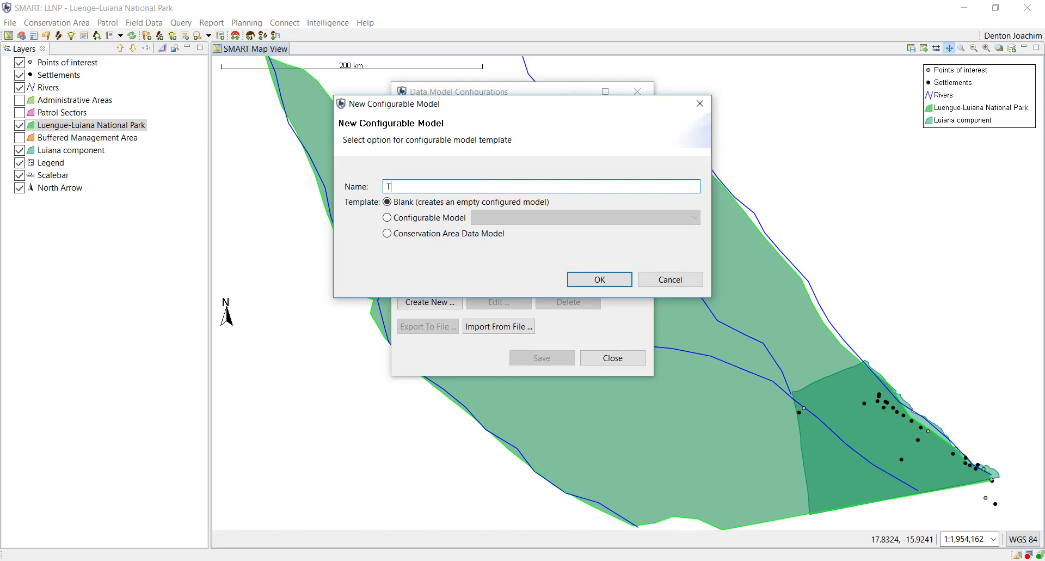
{"action": "type", "text": "raining"}
{"action": "left_click", "coordinate": [432, 219]}
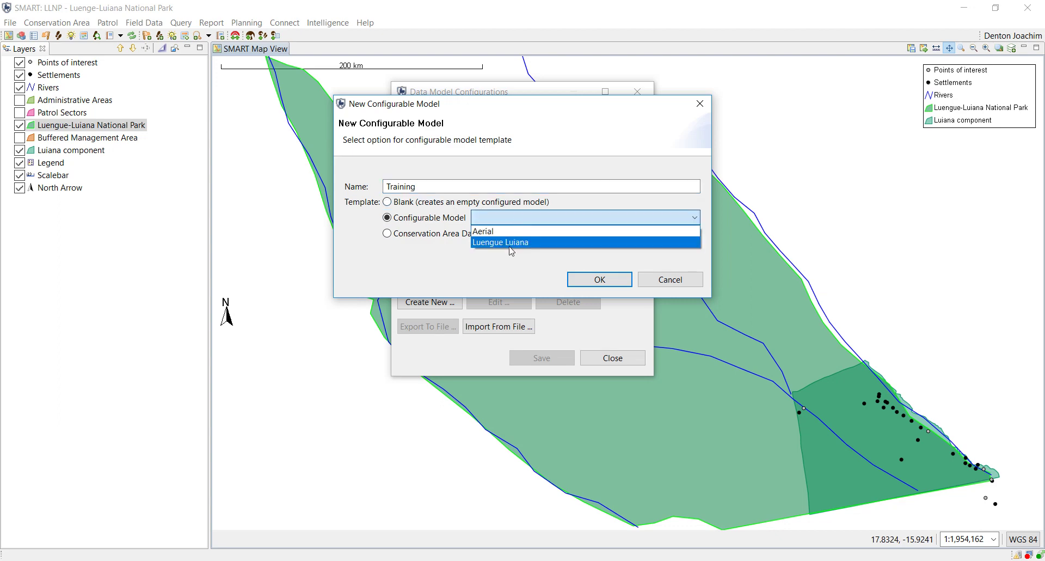
{"action": "left_click", "coordinate": [417, 235]}
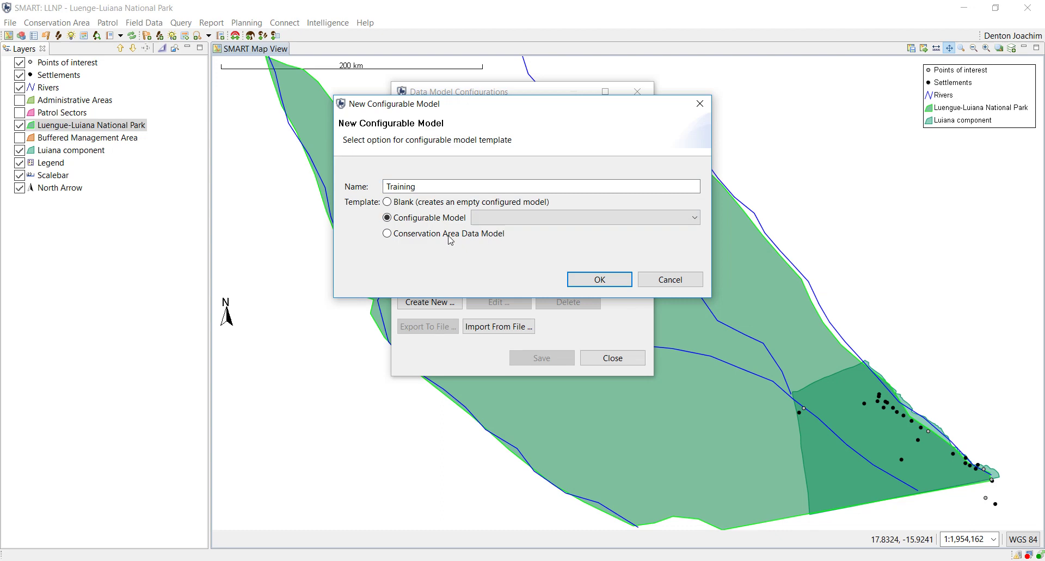
{"action": "left_click", "coordinate": [434, 238]}
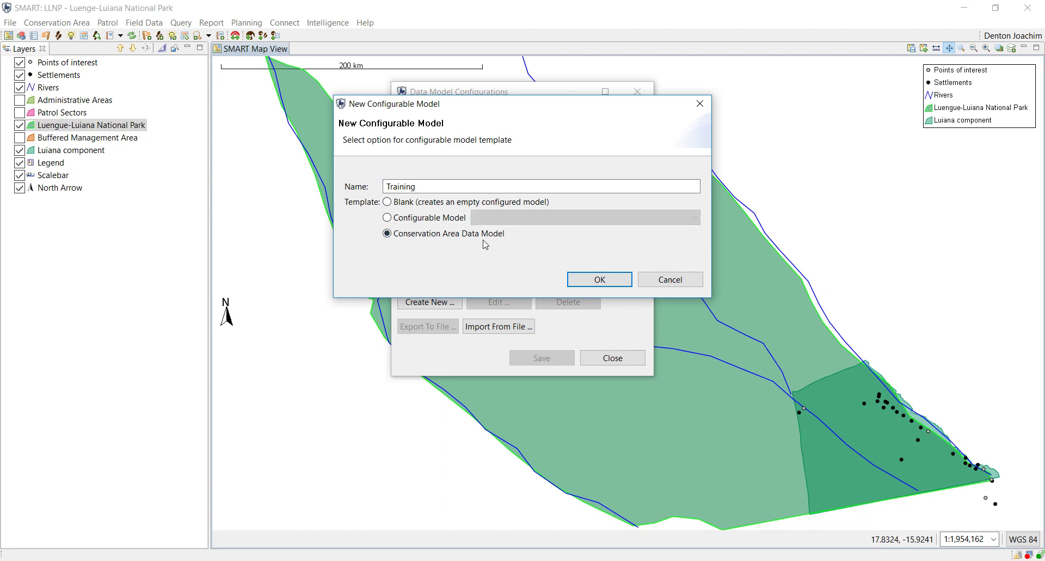
{"action": "left_click", "coordinate": [400, 203]}
{"action": "left_click", "coordinate": [607, 282]}
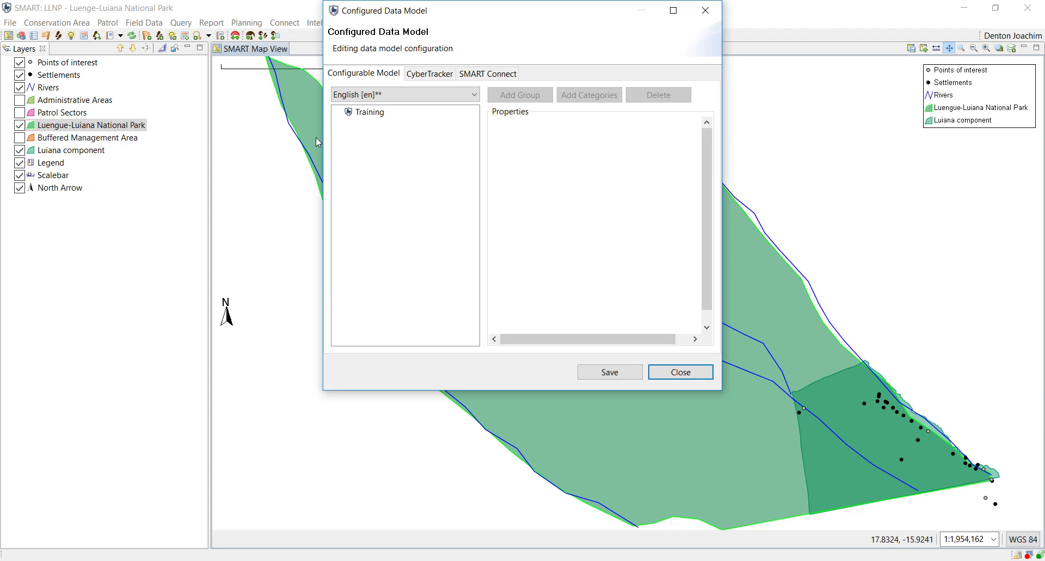
- Add the Fauna category from Species sightings to the Training model
{"action": "left_click", "coordinate": [374, 113]}
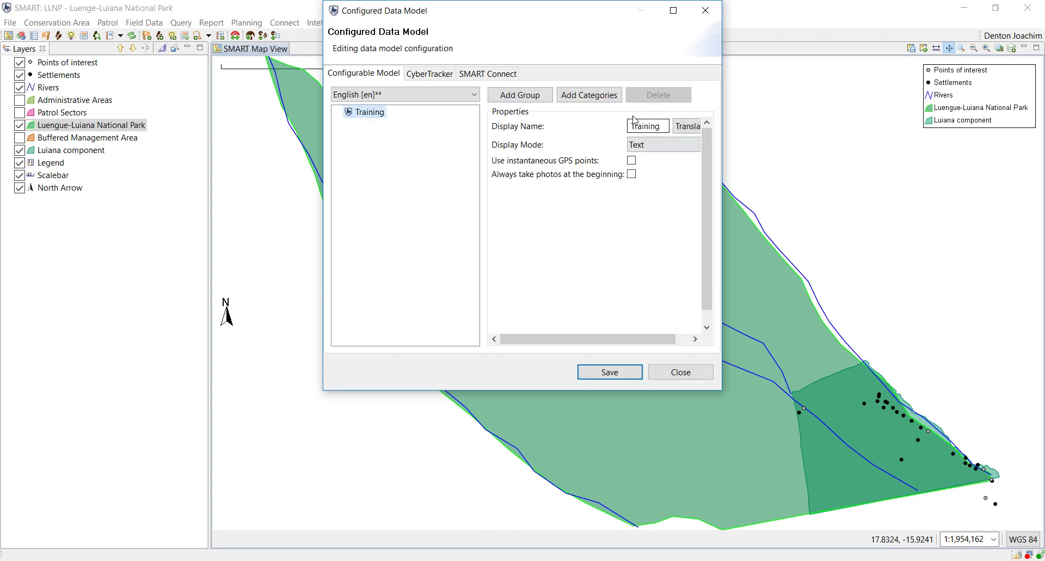
{"action": "left_click", "coordinate": [587, 100]}
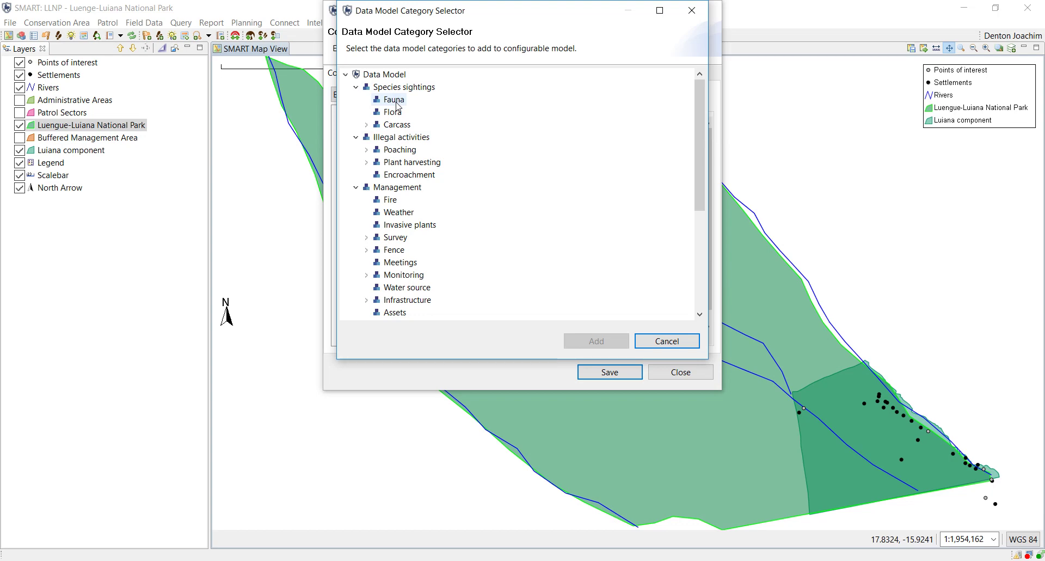
{"action": "left_click", "coordinate": [397, 103]}
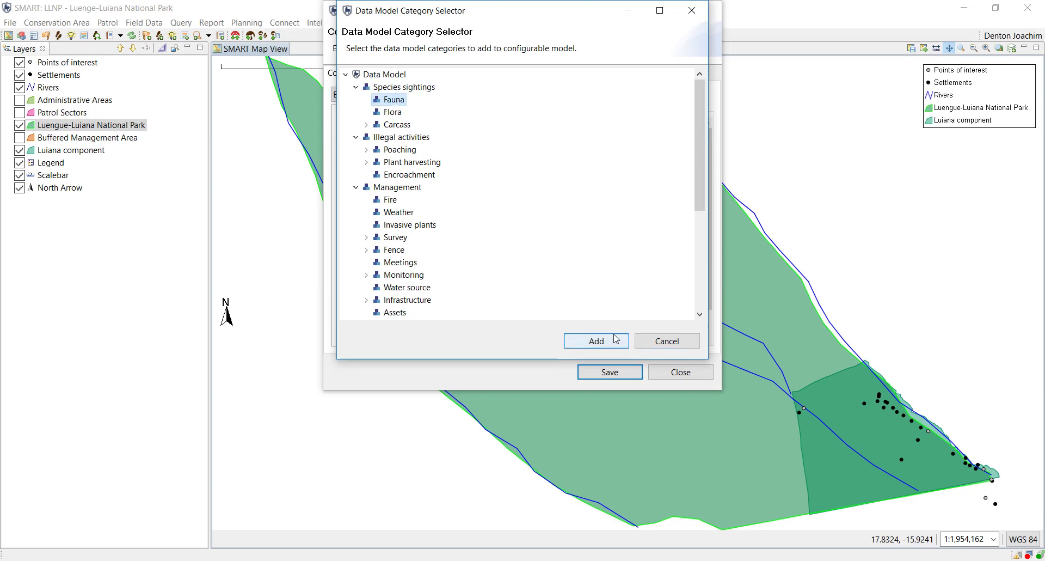
{"action": "left_click", "coordinate": [597, 340]}
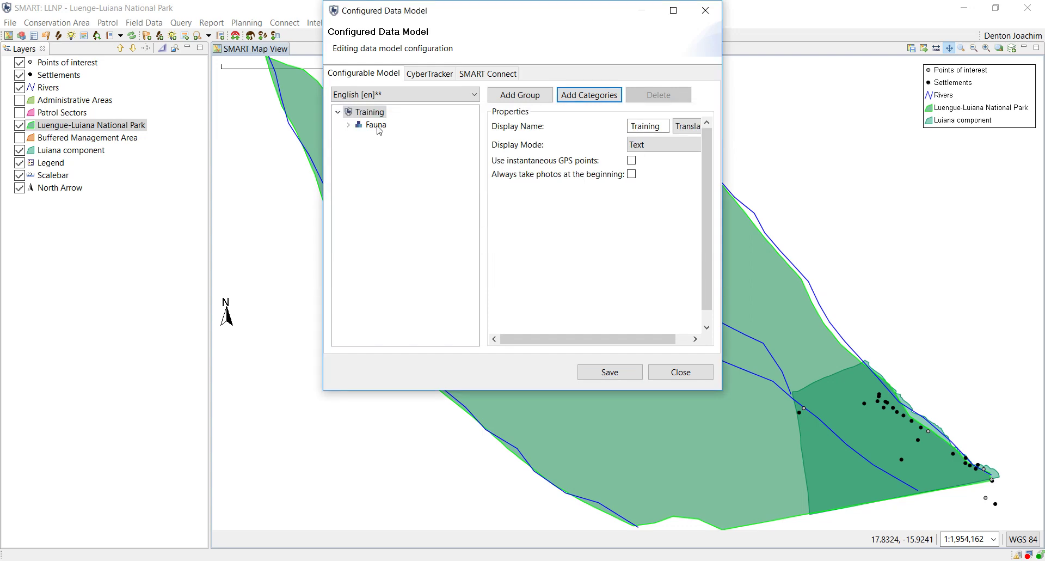
- Add a group to the Training model and name it "Illegal activities"
{"action": "left_click", "coordinate": [520, 96]}
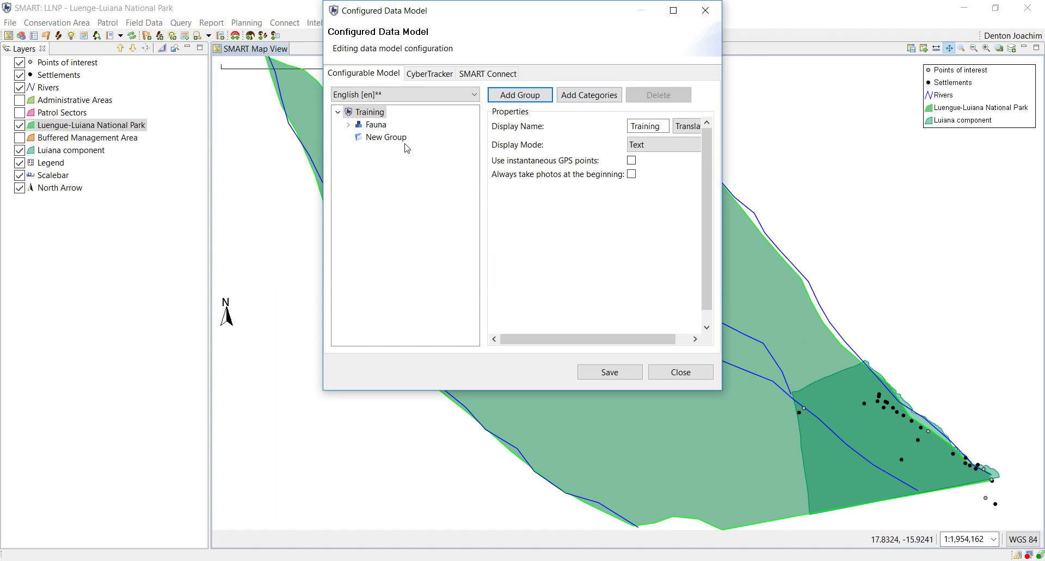
{"action": "left_click", "coordinate": [361, 138]}
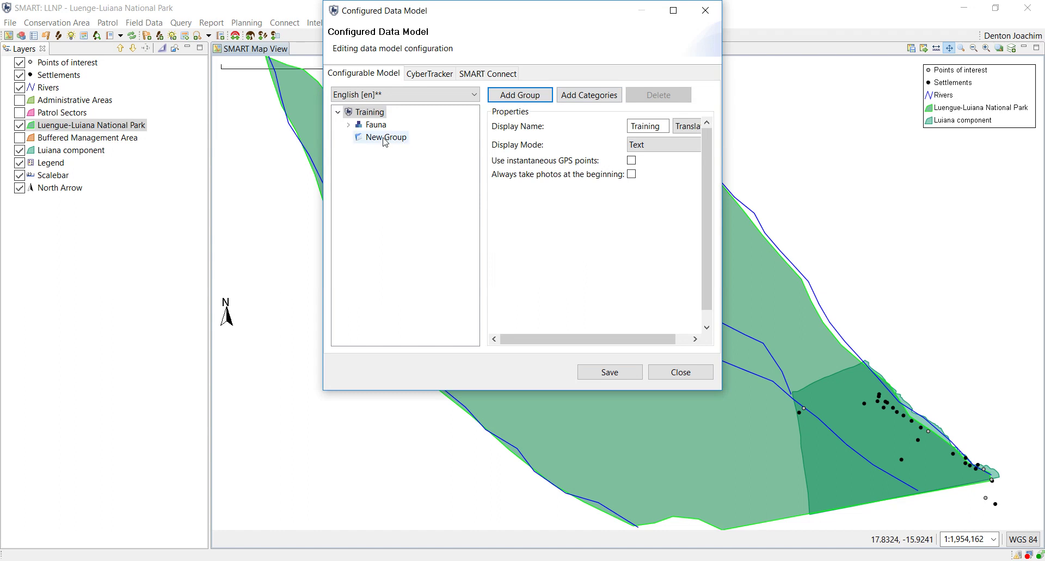
{"action": "left_click", "coordinate": [627, 122]}
{"action": "type", "text": "Il"}
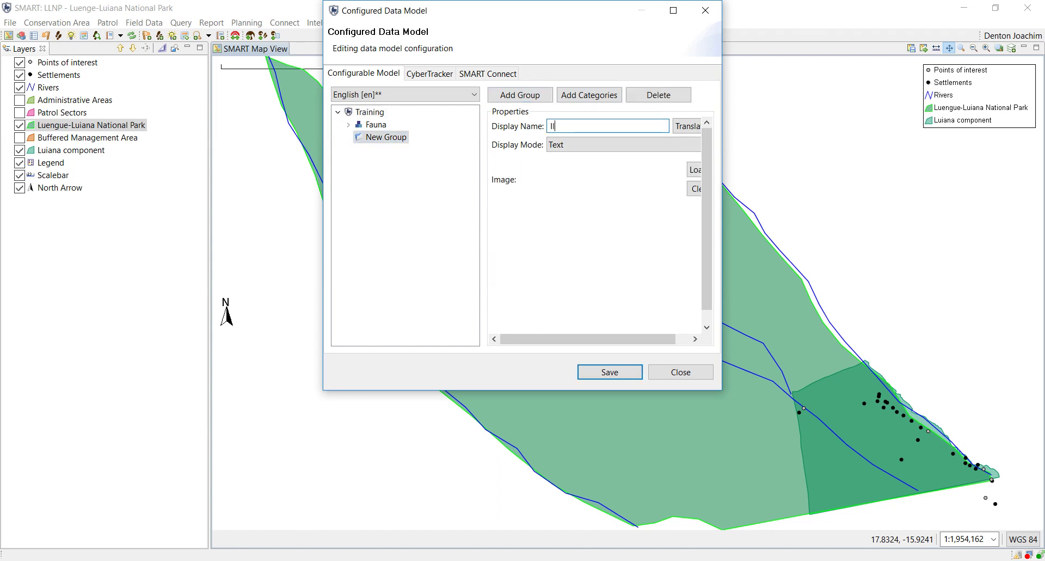
{"action": "type", "text": "legal activities"}
{"action": "left_click", "coordinate": [390, 158]}
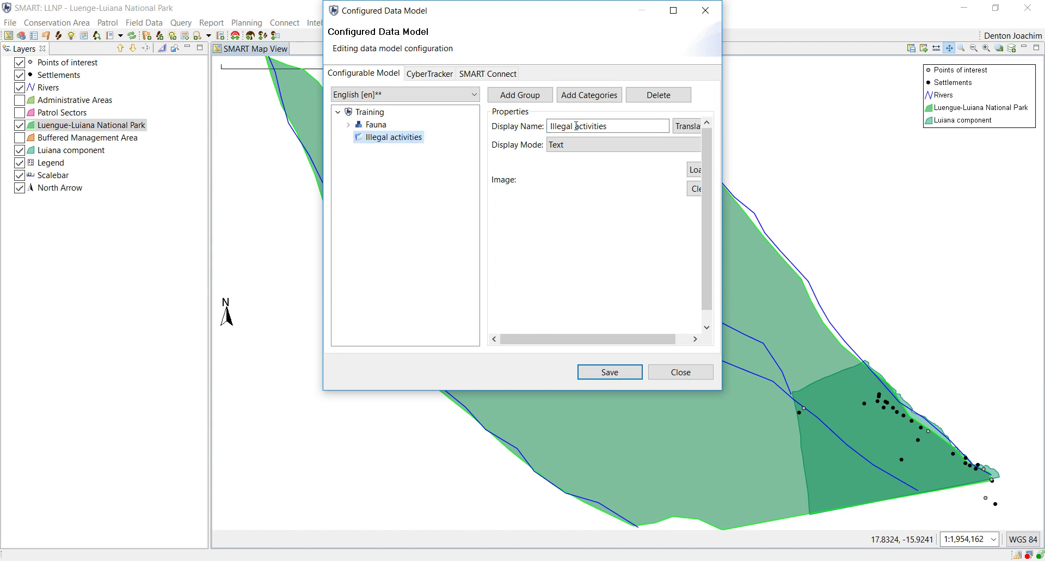
- Add the Poacher, Tracks, Snare, Gin trap and Dogs categories to the Illegal activities group
{"action": "left_click", "coordinate": [589, 94]}
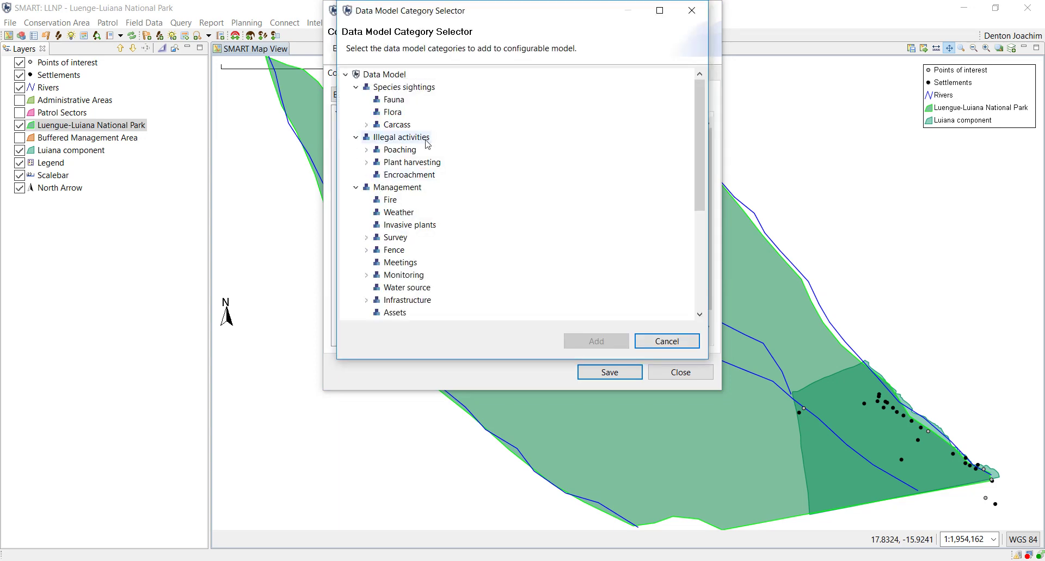
{"action": "left_click", "coordinate": [366, 151]}
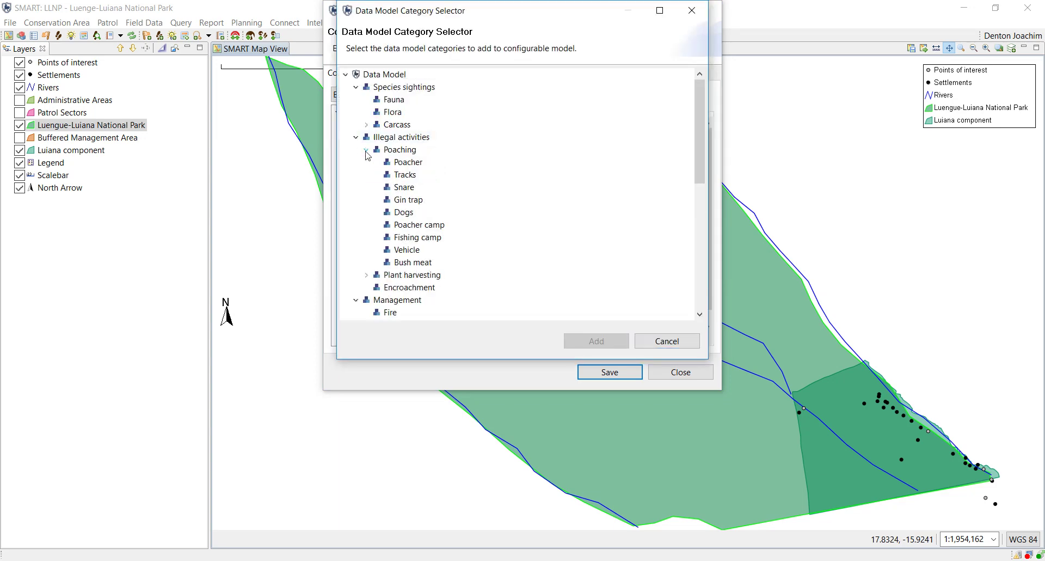
{"action": "left_click", "coordinate": [407, 162]}
{"action": "left_click", "coordinate": [411, 186], "text": "shift"}
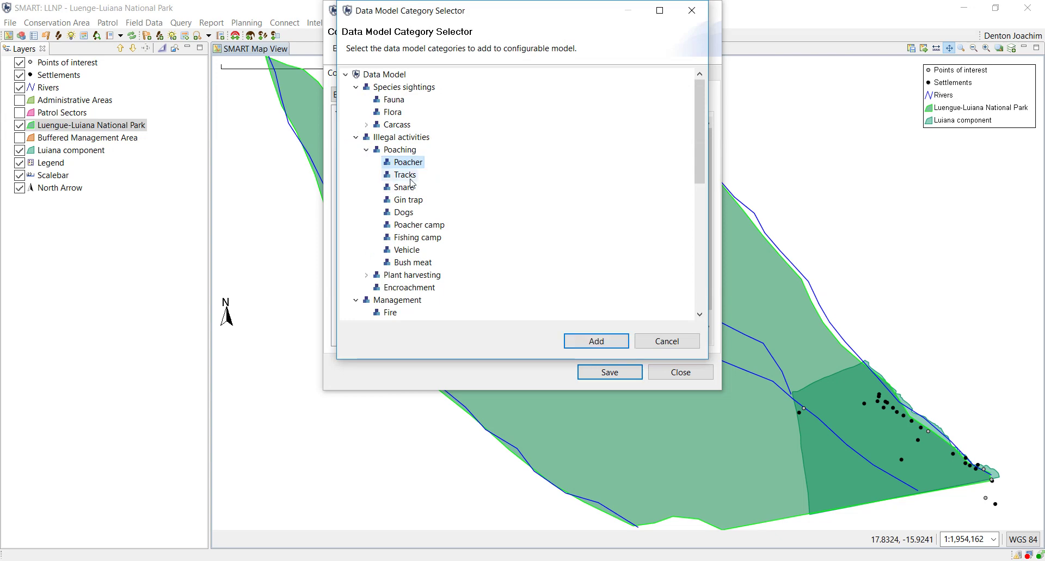
{"action": "left_click", "coordinate": [407, 186], "text": "shift"}
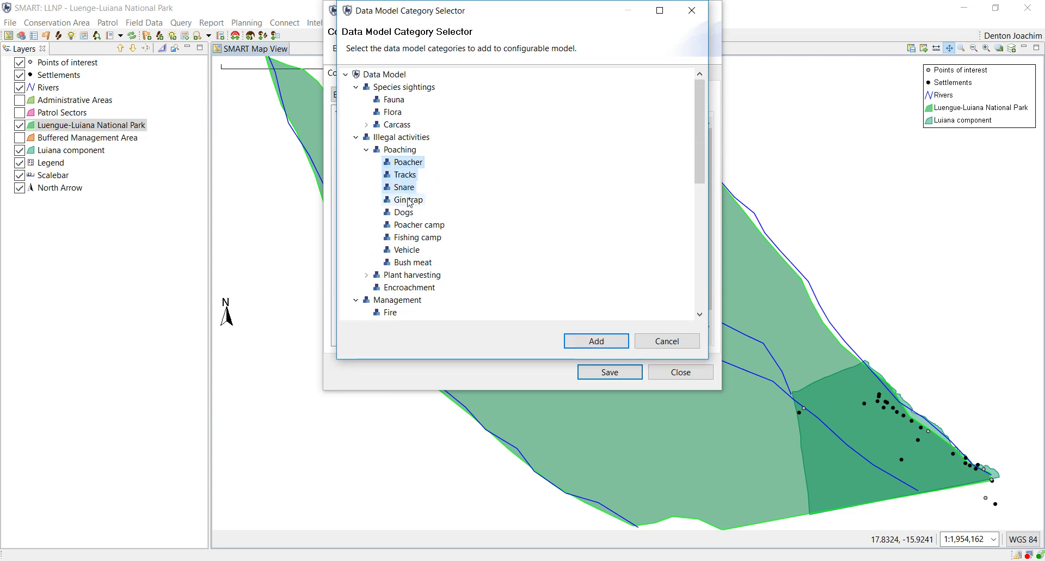
{"action": "left_click", "coordinate": [408, 200], "text": "shift"}
{"action": "left_click", "coordinate": [404, 212], "text": "shift"}
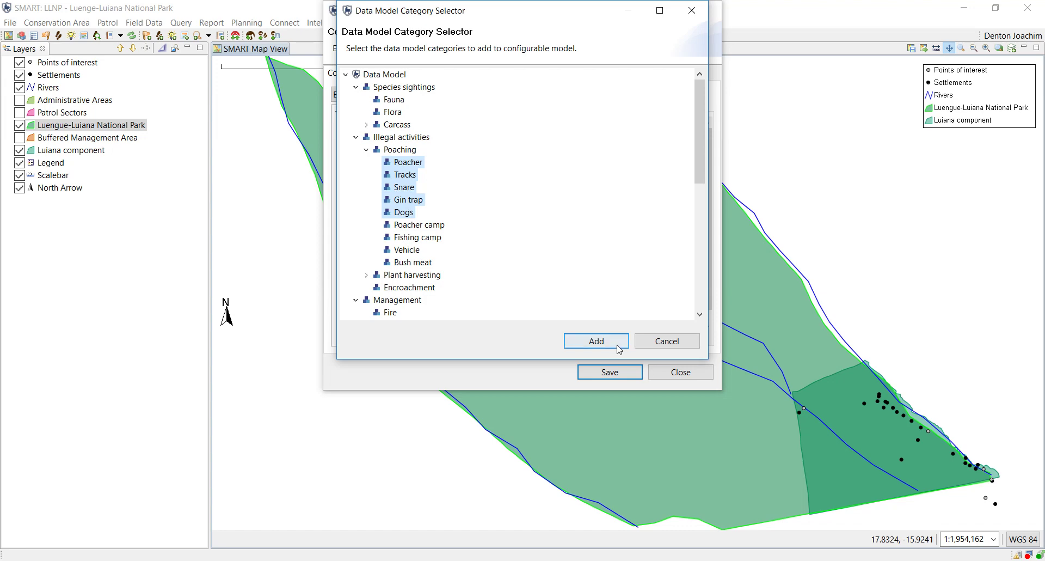
{"action": "left_click", "coordinate": [595, 341]}
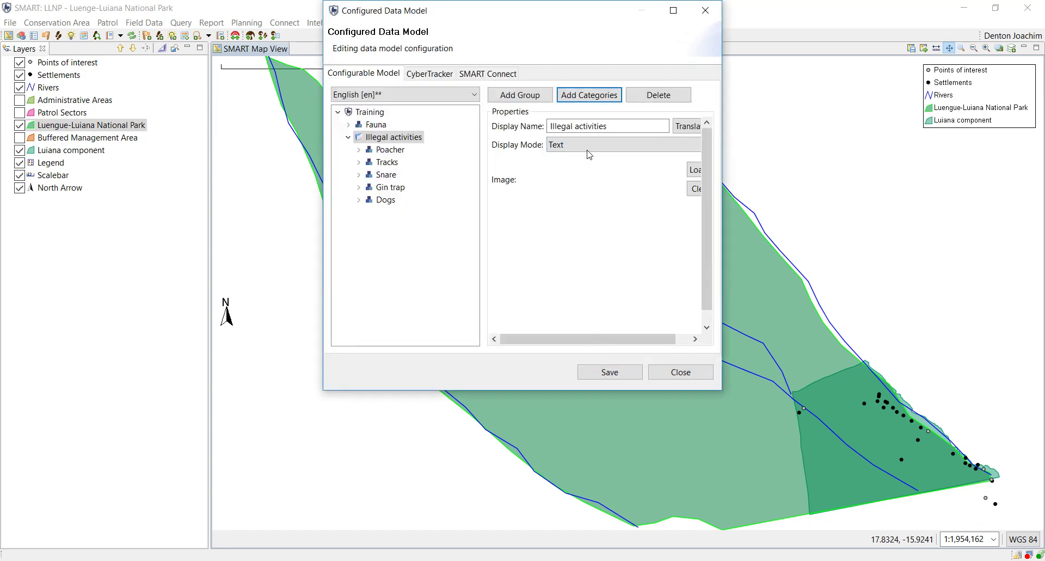
- Rename the Illegal activities group to "Poaching"
{"action": "left_click", "coordinate": [622, 125]}
{"action": "left_click_drag", "start_coordinate": [622, 126], "coordinate": [499, 135]}
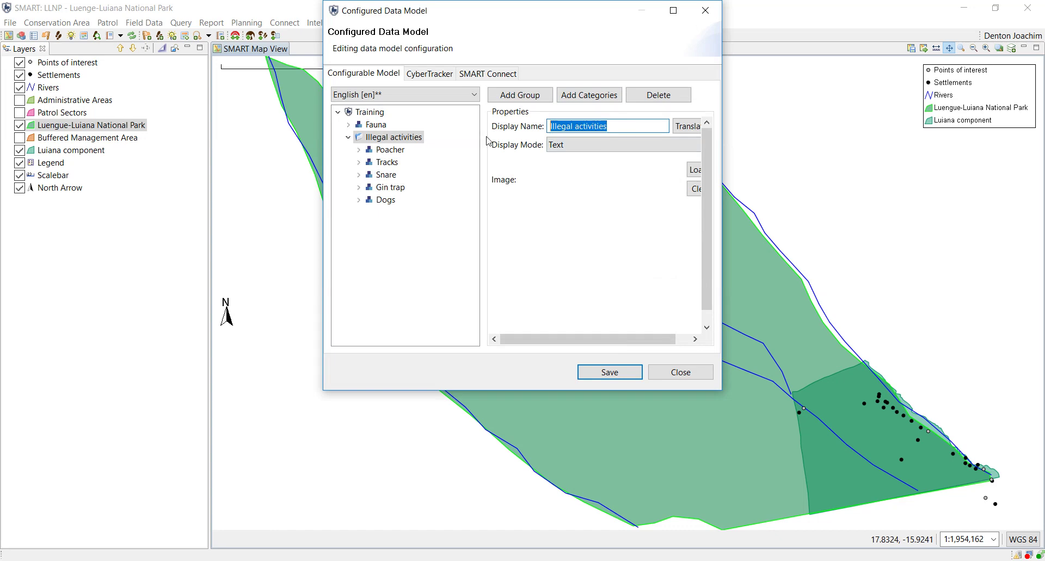
{"action": "type", "text": "Poaching"}
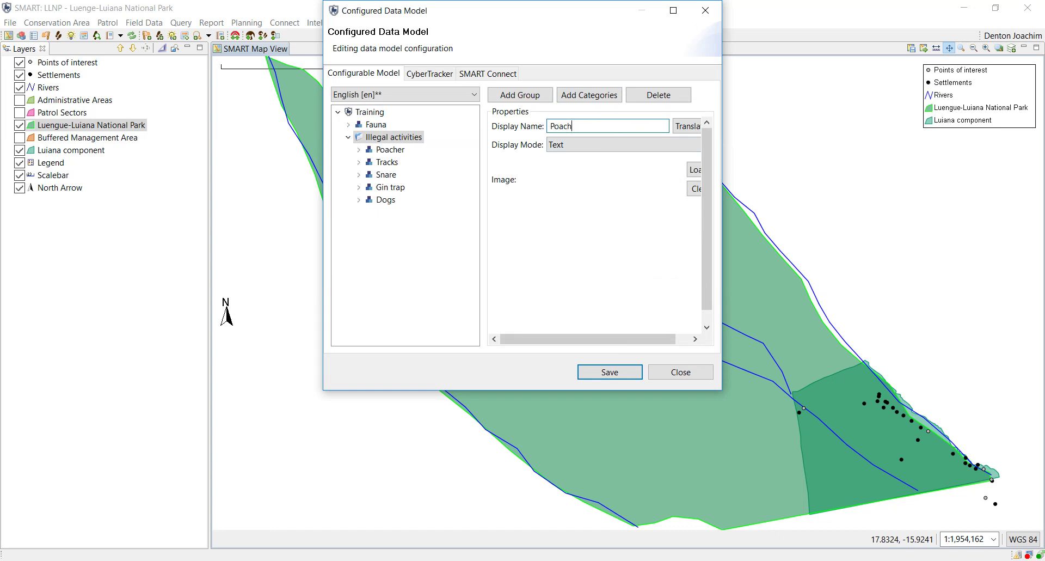
{"action": "left_click", "coordinate": [453, 241]}
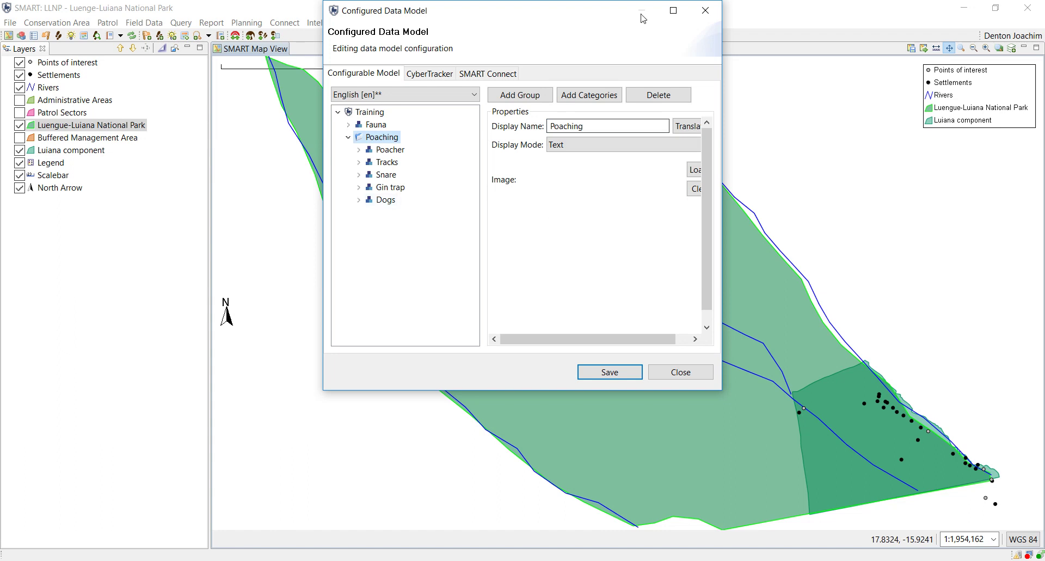
- Expand the Poacher category and move its Notes attribute to the end of the attribute list, after Offence
{"action": "left_click", "coordinate": [673, 10]}
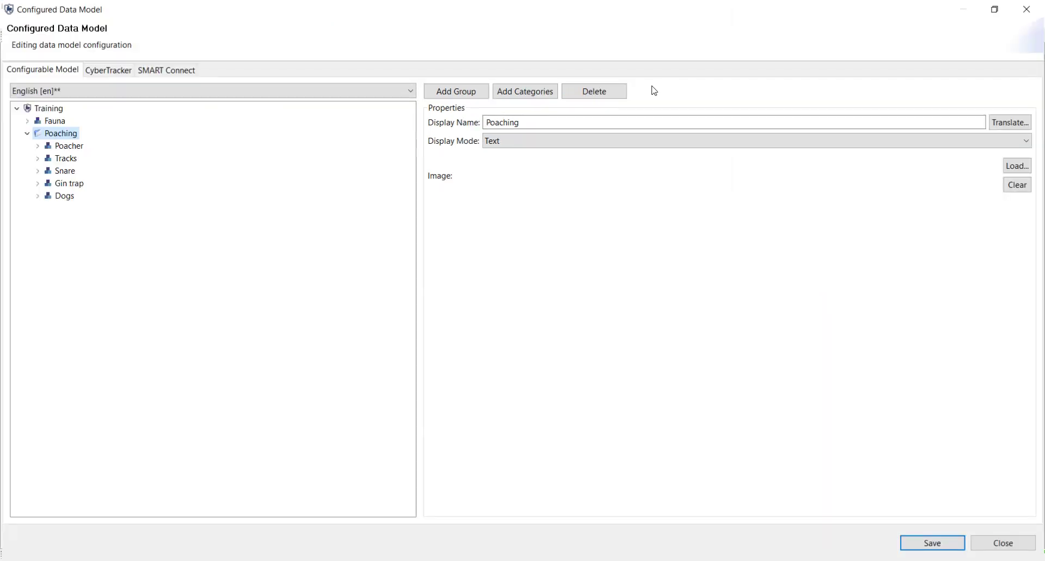
{"action": "left_click", "coordinate": [35, 145]}
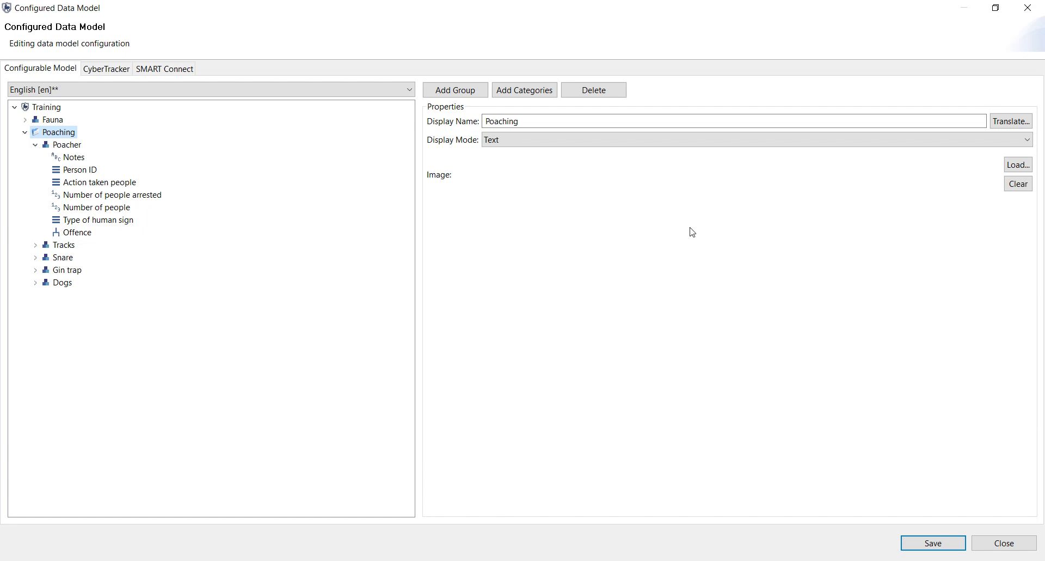
{"action": "left_click", "coordinate": [75, 169]}
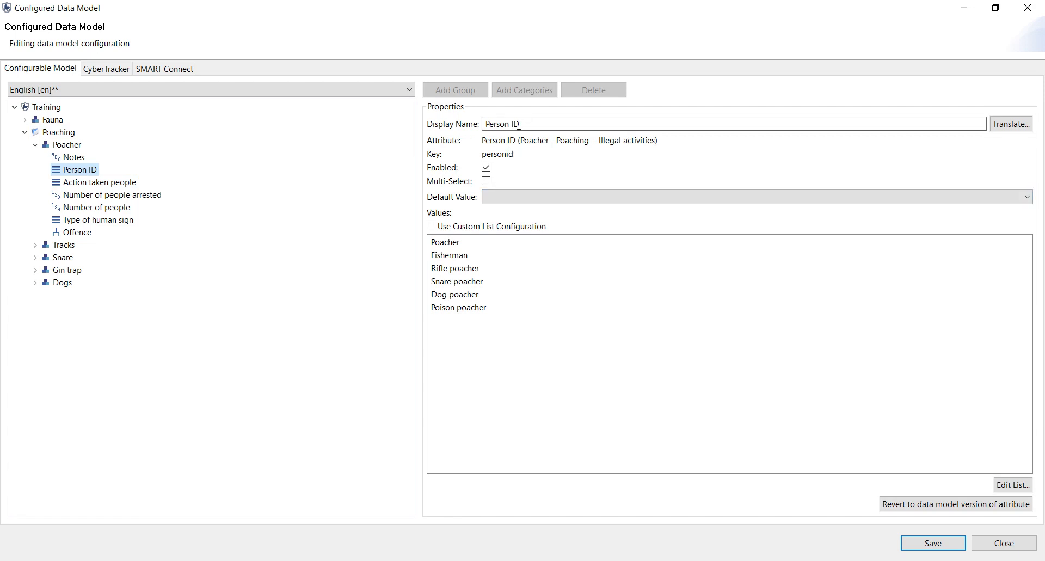
{"action": "triple_click", "coordinate": [540, 126]}
{"action": "left_click", "coordinate": [66, 145]}
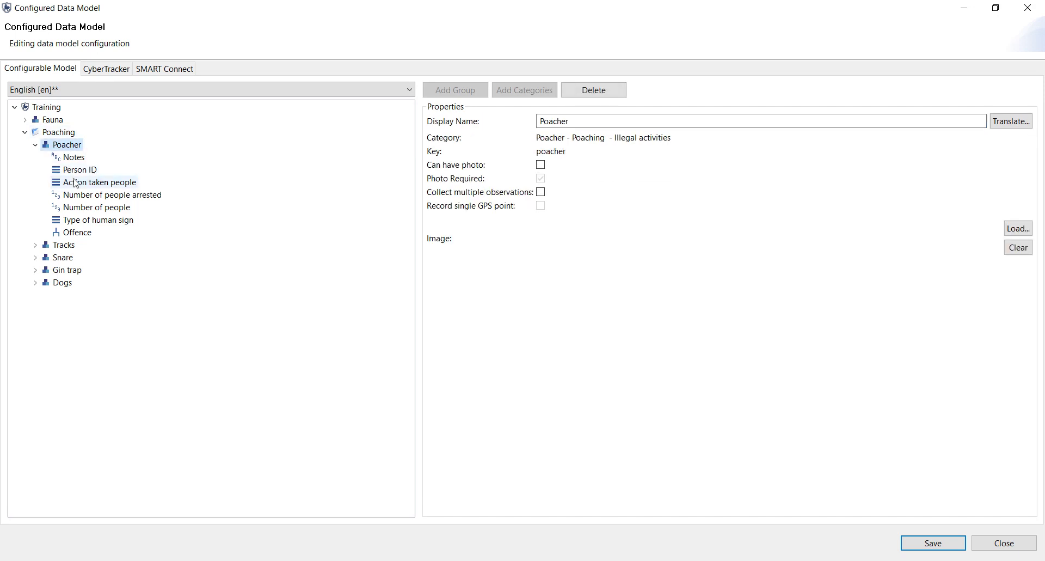
{"action": "left_click", "coordinate": [73, 158]}
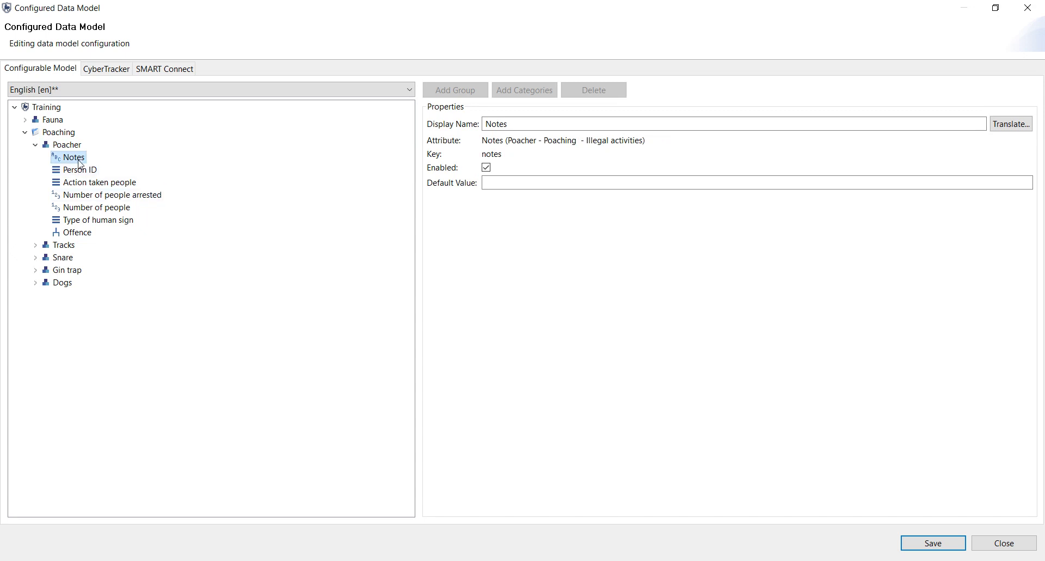
{"action": "left_click_drag", "start_coordinate": [80, 163], "coordinate": [110, 240]}
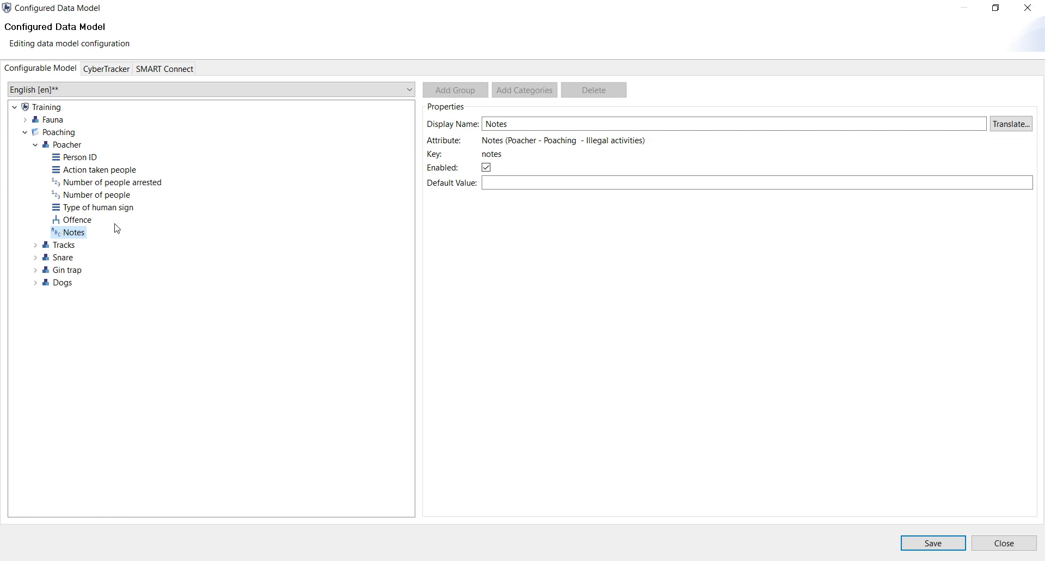
- Disable the Number of people arrested attribute under Poacher and enable it again
{"action": "left_click", "coordinate": [113, 186]}
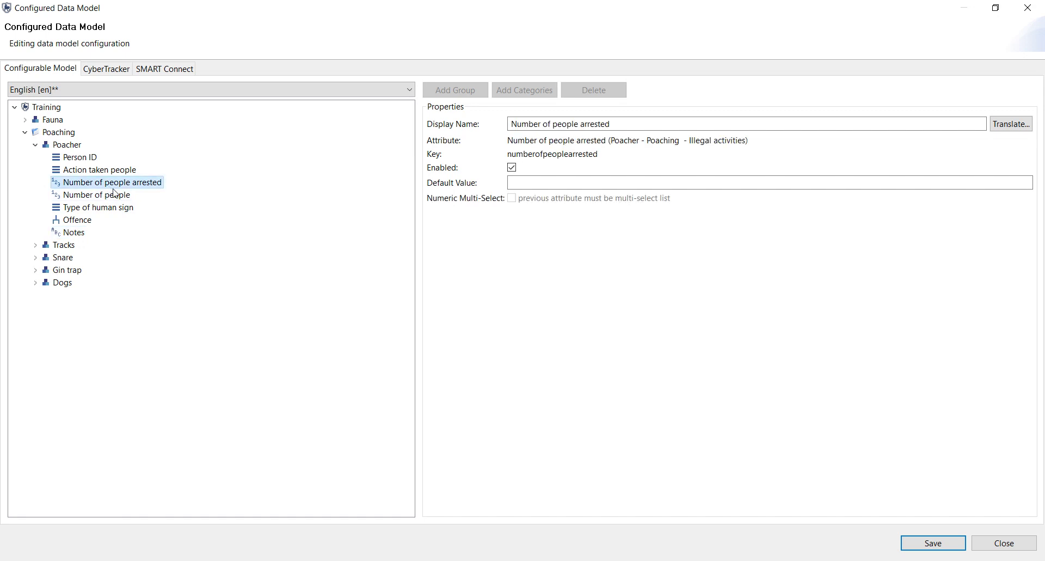
{"action": "left_click", "coordinate": [512, 168]}
{"action": "left_click", "coordinate": [125, 195]}
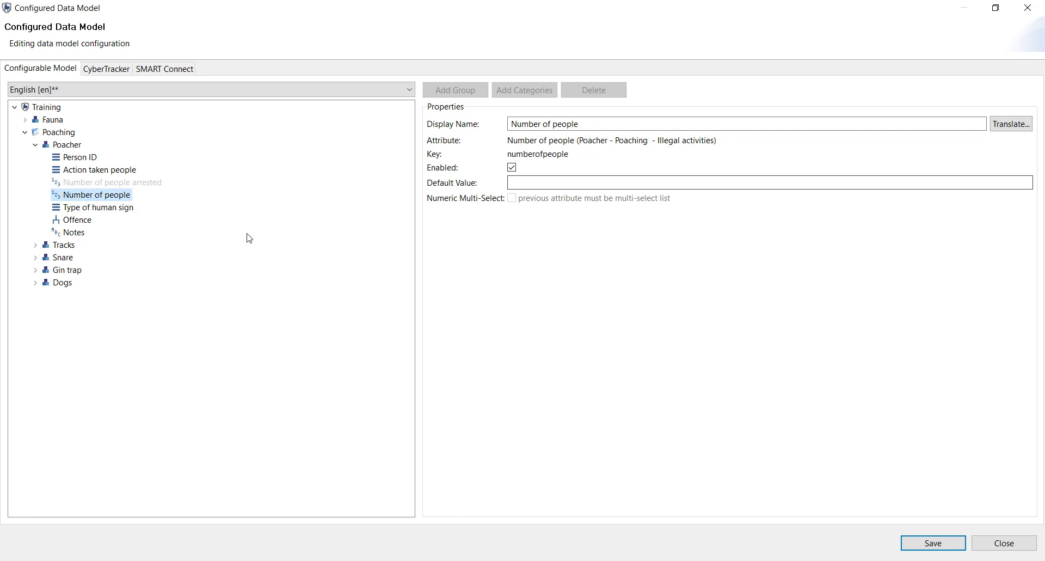
{"action": "left_click", "coordinate": [117, 184]}
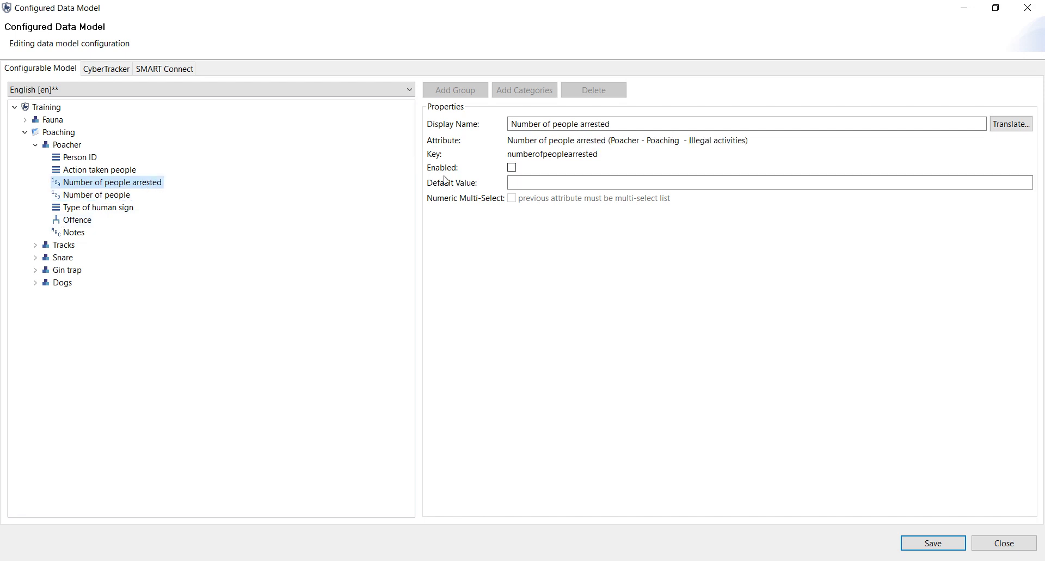
{"action": "left_click", "coordinate": [96, 195]}
- Rename the Number of people arrested attribute under Poacher to "No. of people arrested"
{"action": "left_click", "coordinate": [89, 185]}
{"action": "key", "text": "Tab"}
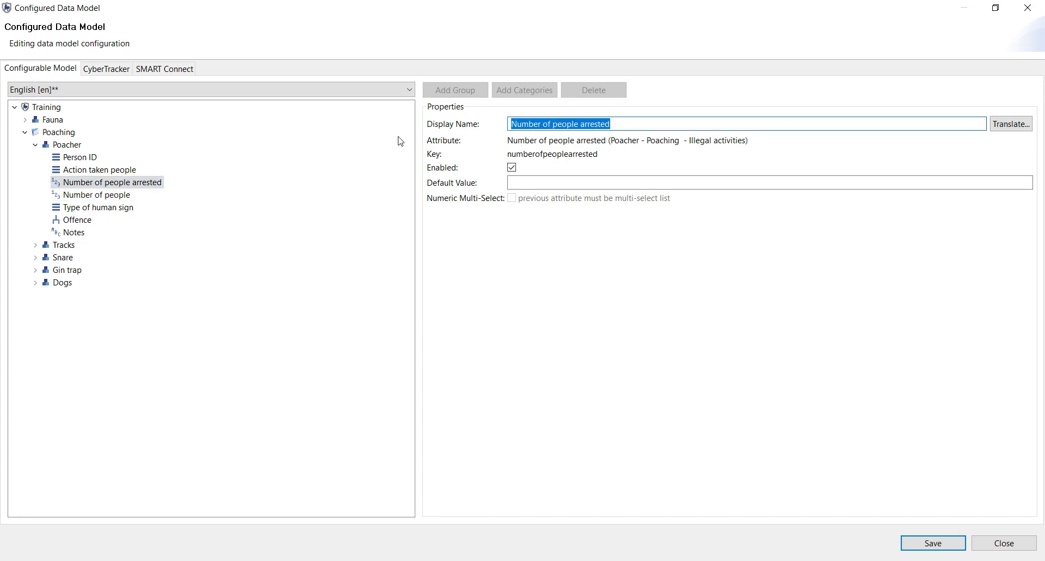
{"action": "type", "text": "No."}
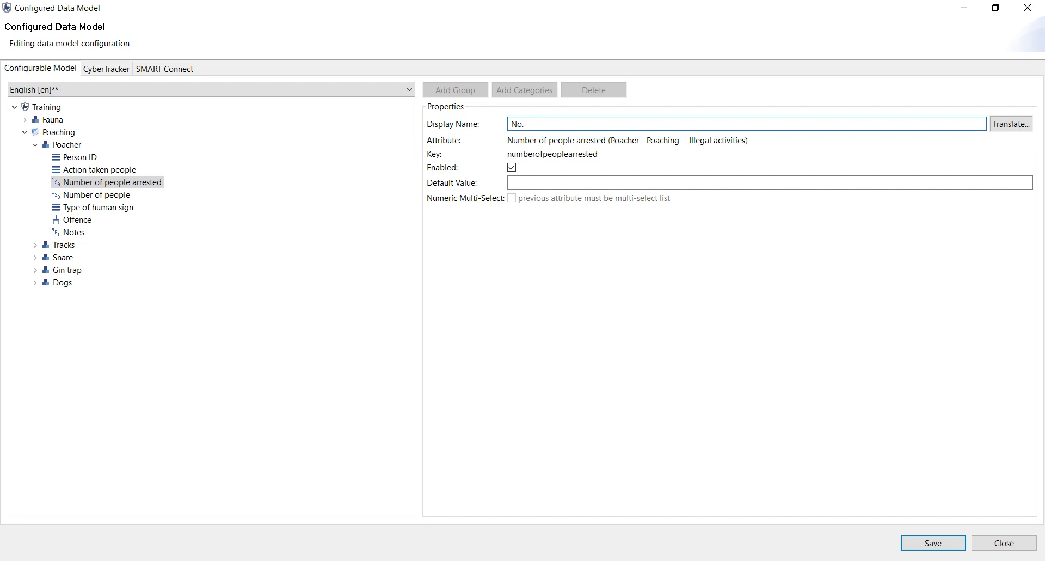
{"action": "type", "text": " Of people arrested"}
{"action": "left_click", "coordinate": [531, 124]}
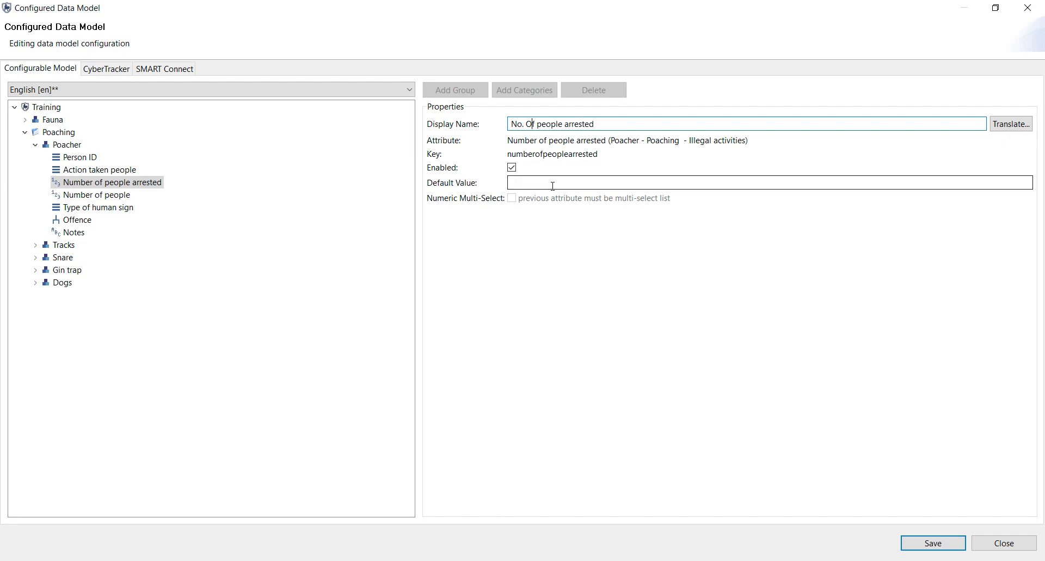
{"action": "key", "text": "BackSpace"}
{"action": "type", "text": "o"}
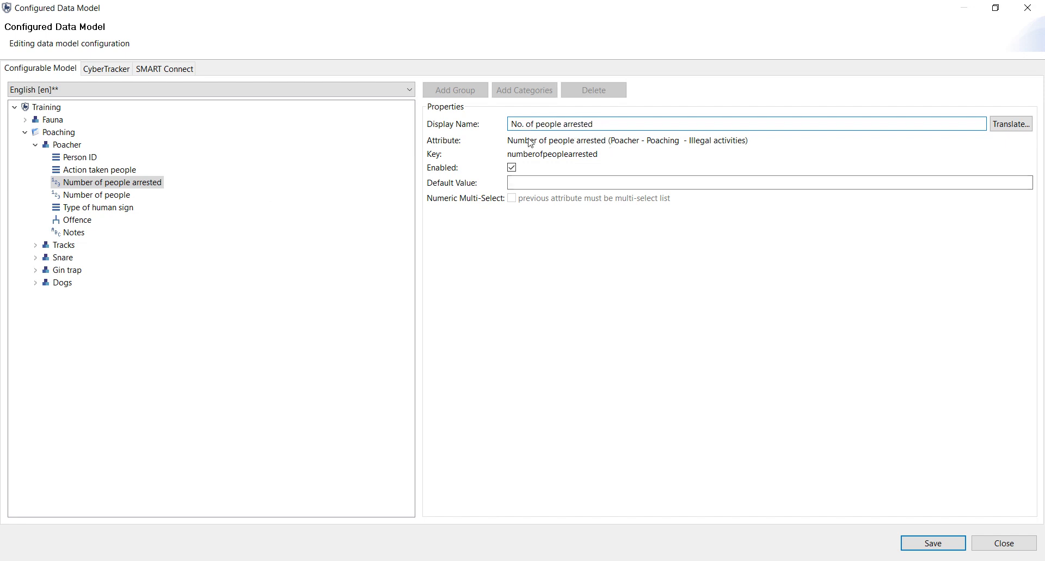
- Turn the custom list configuration of Type of human sign on and off, and cancel editing its default list
{"action": "left_click", "coordinate": [97, 208]}
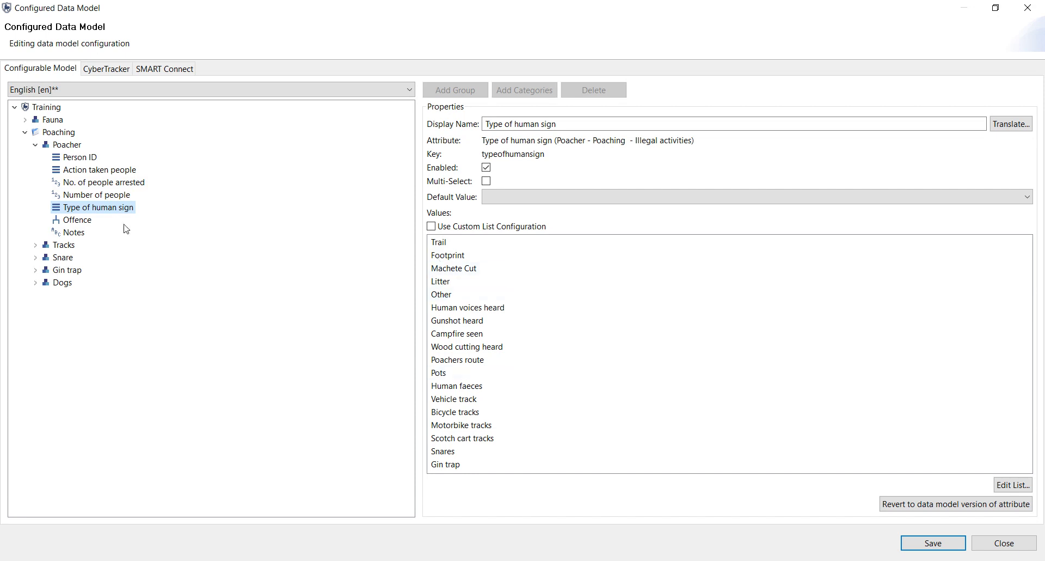
{"action": "left_click", "coordinate": [433, 230]}
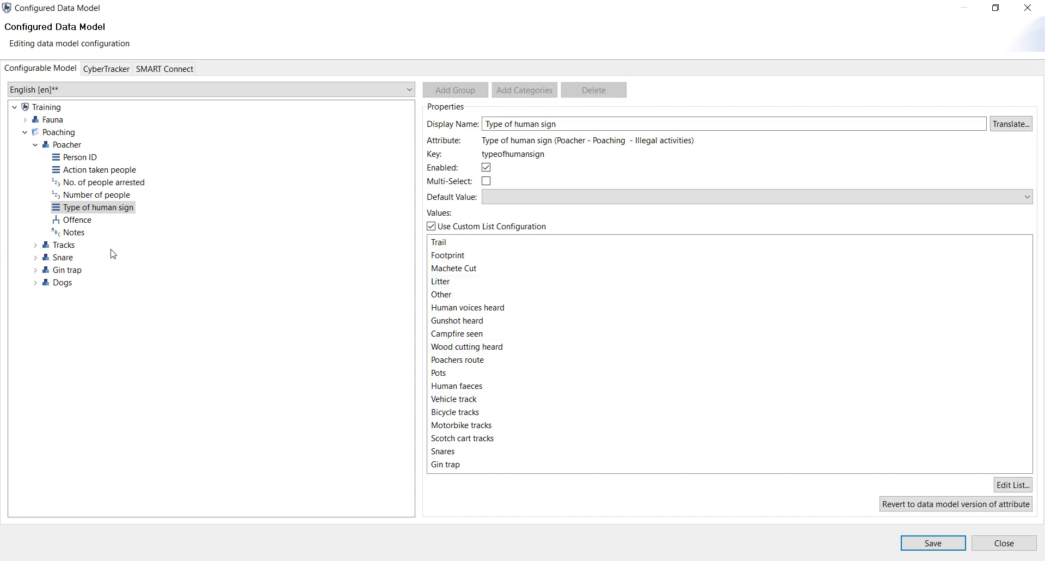
{"action": "left_click", "coordinate": [436, 227]}
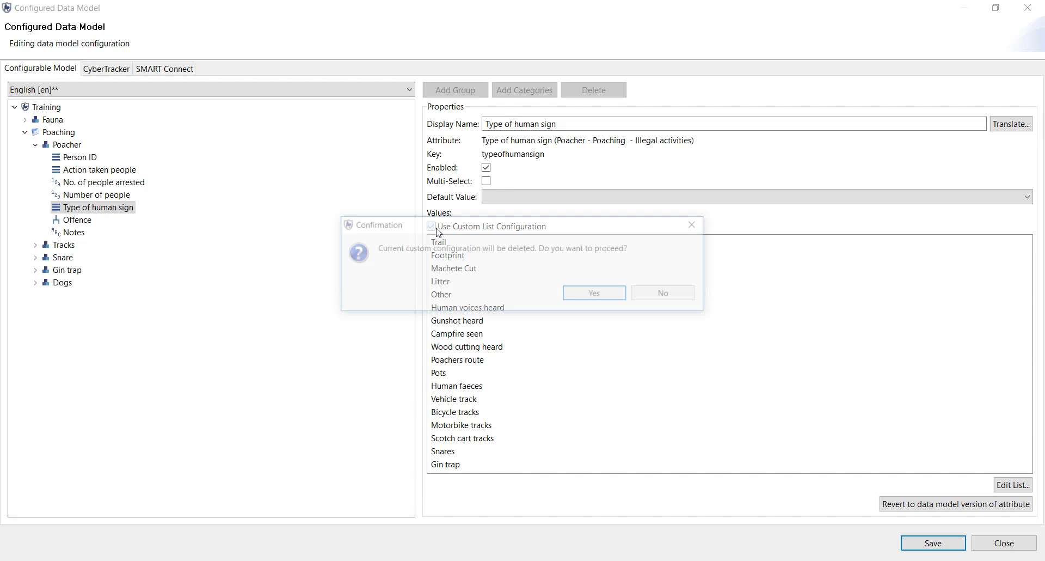
{"action": "left_click", "coordinate": [610, 298]}
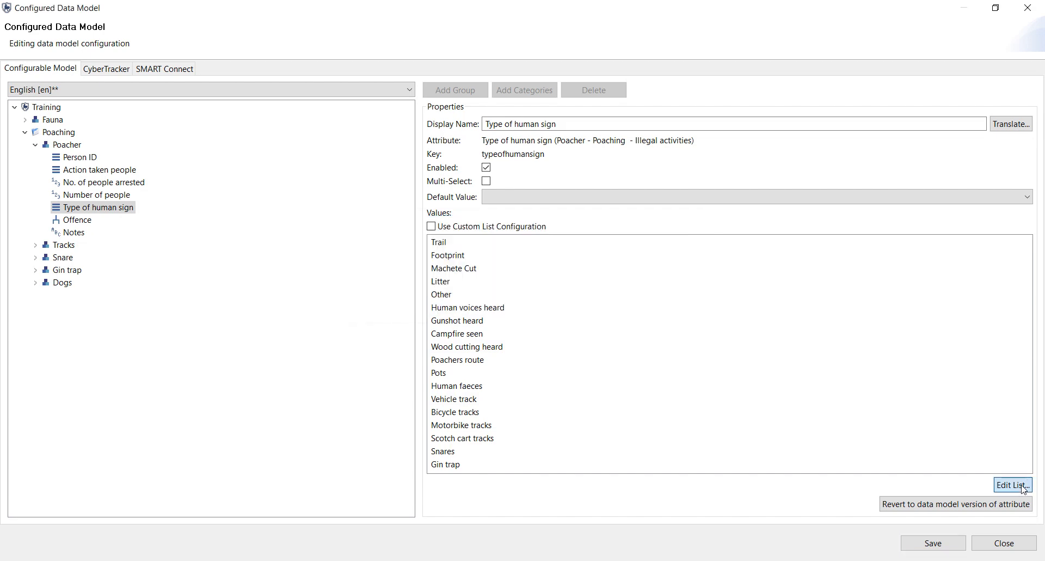
{"action": "left_click", "coordinate": [1024, 488]}
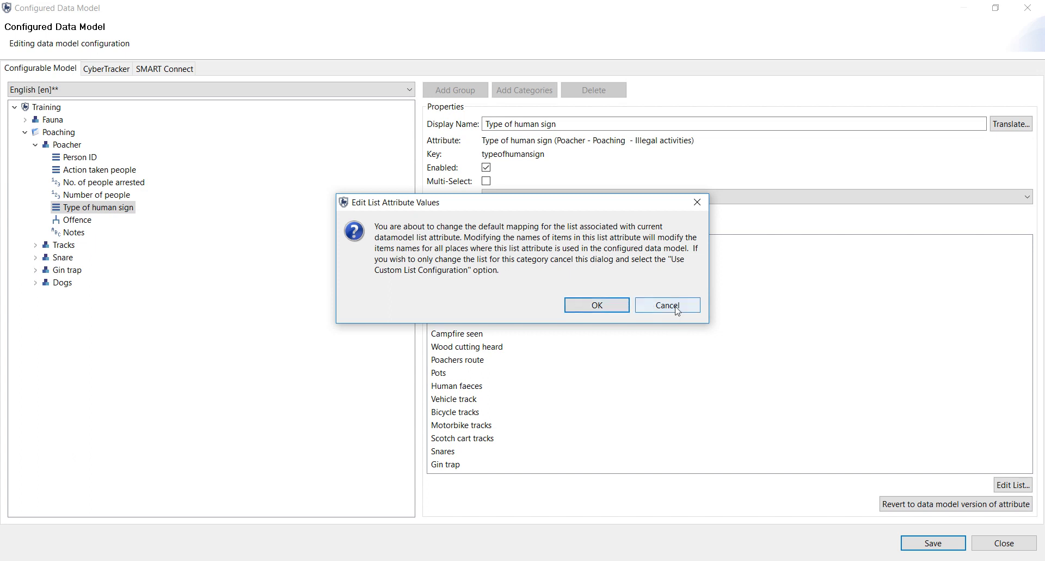
{"action": "left_click", "coordinate": [696, 306]}
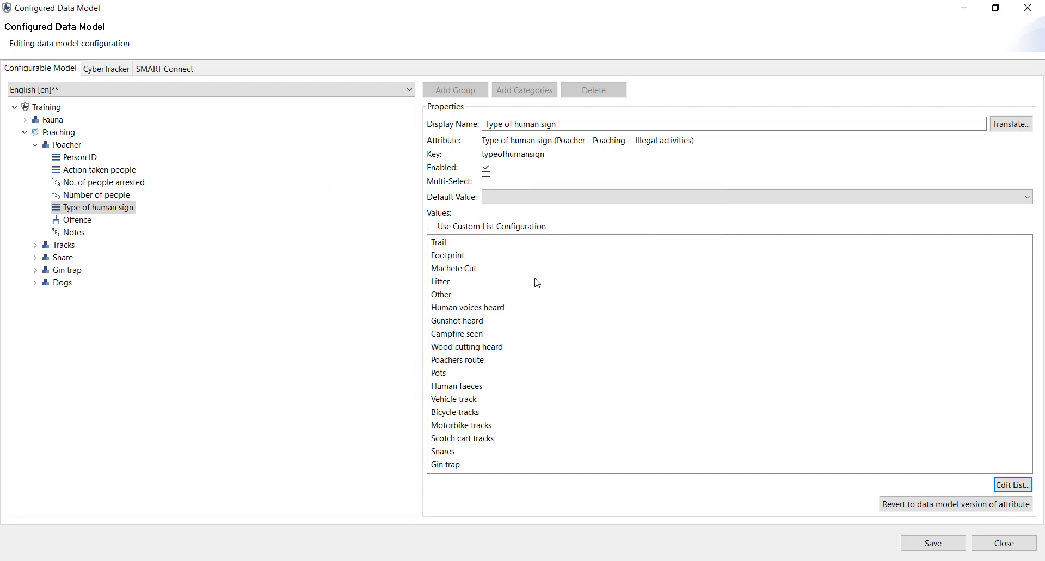
- In the Type of human sign list, disable Human voices heard, Gunshot heard, Campfire seen, Wood cutting heard, Poachers route and Human faeces
{"action": "left_click", "coordinate": [1015, 483]}
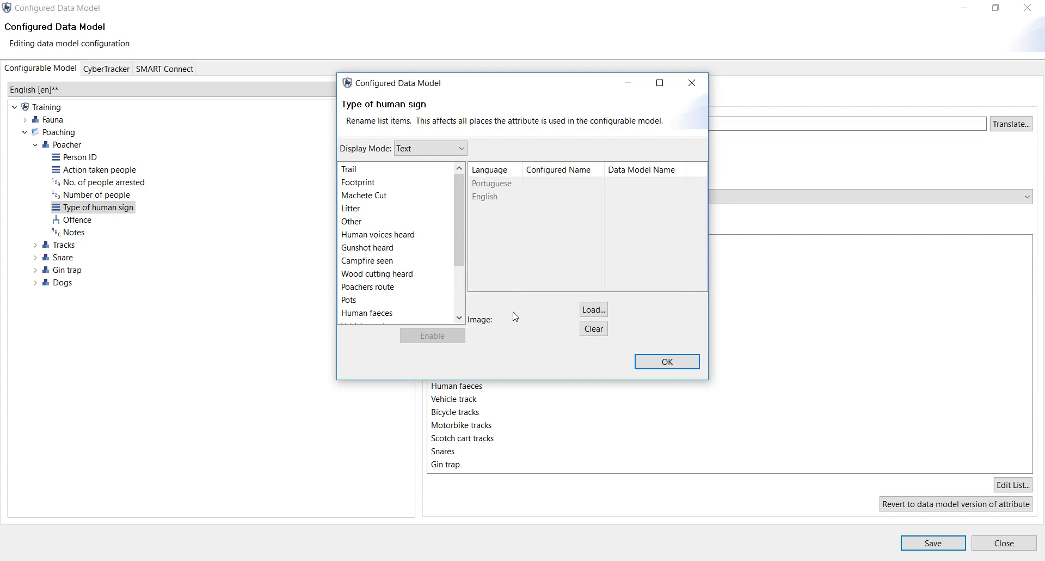
{"action": "left_click", "coordinate": [370, 234]}
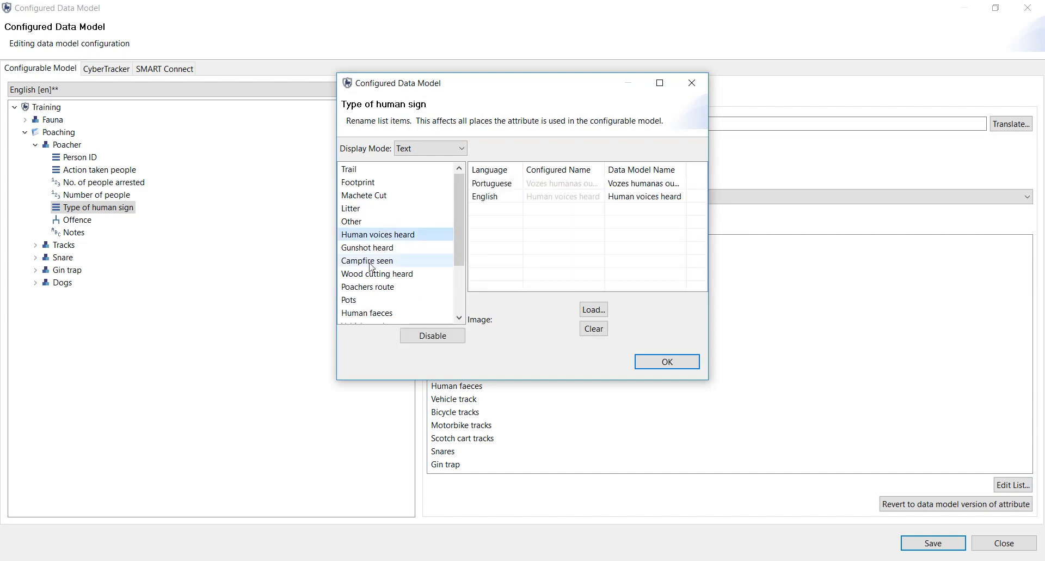
{"action": "left_click", "coordinate": [368, 286], "text": "shift"}
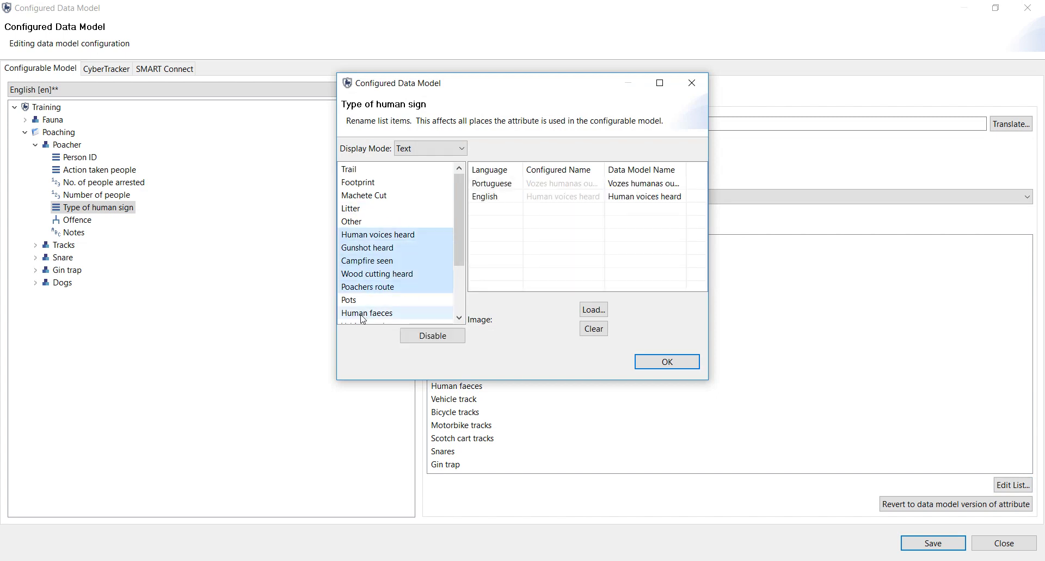
{"action": "left_click", "coordinate": [362, 314], "text": "ctrl"}
{"action": "left_click", "coordinate": [427, 335]}
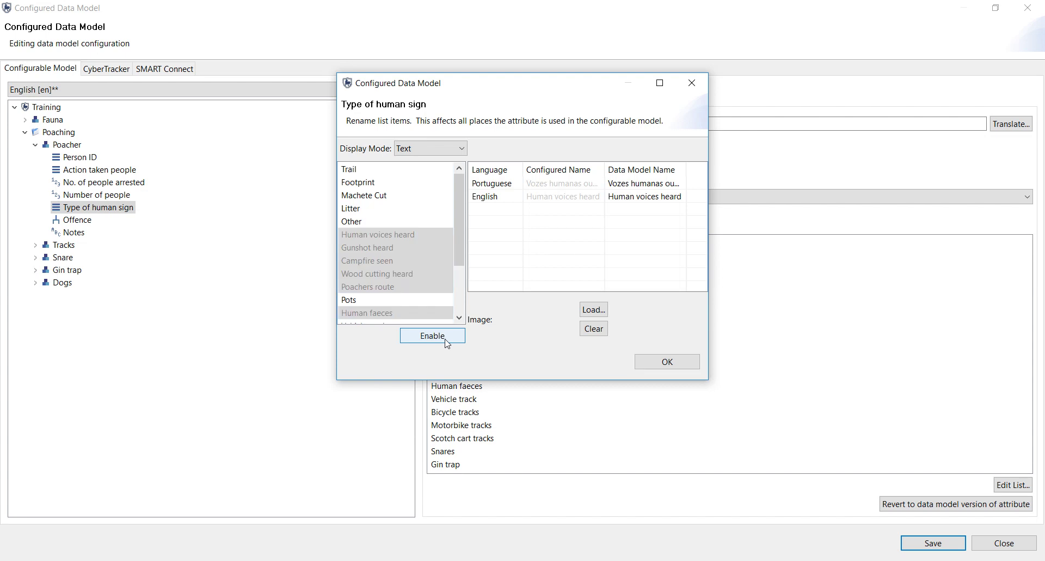
- Set the English configured name of the Machete Cut value to "Knife mark" and widen the list editing dialog
{"action": "left_click", "coordinate": [376, 197]}
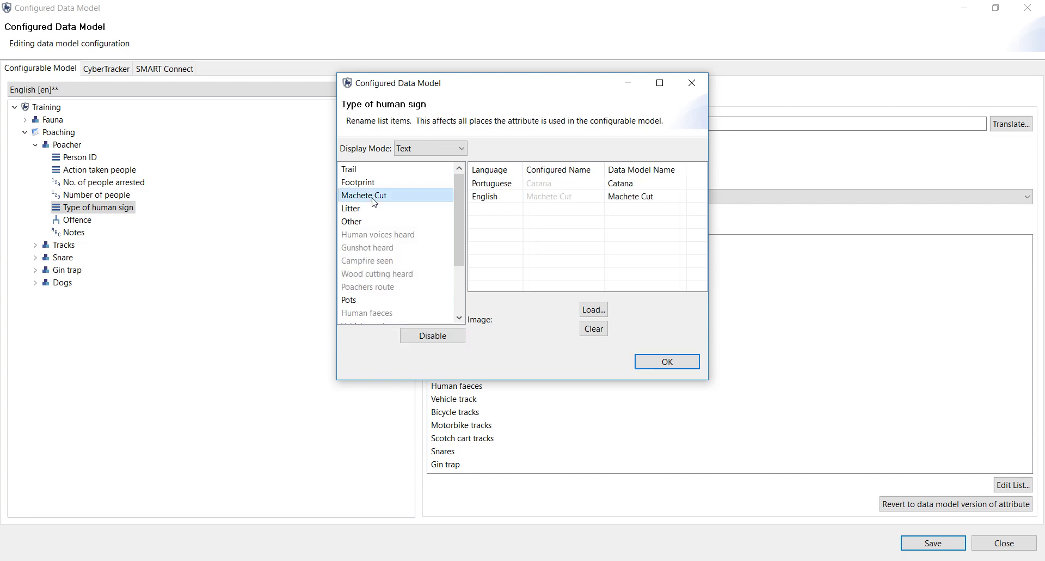
{"action": "left_click", "coordinate": [564, 200]}
{"action": "left_click", "coordinate": [566, 199]}
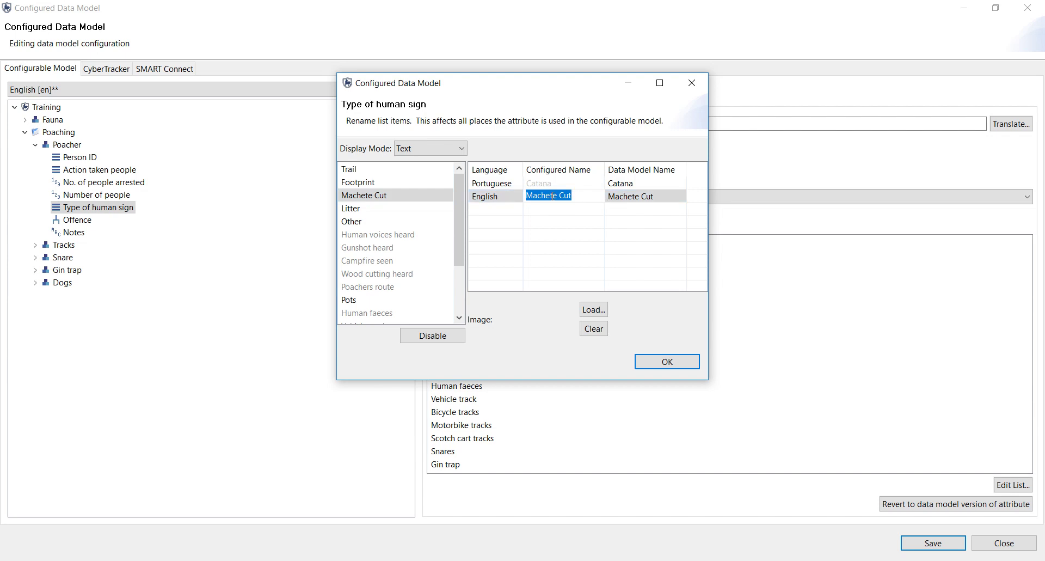
{"action": "type", "text": "Knife ma"}
{"action": "type", "text": "rl"}
{"action": "key", "text": "Return"}
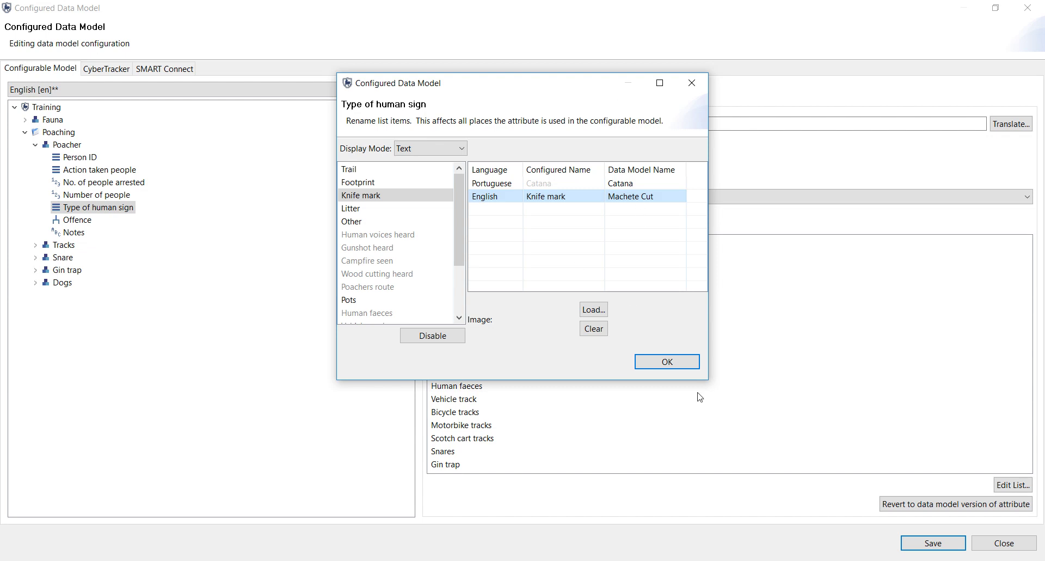
{"action": "left_click_drag", "start_coordinate": [708, 376], "coordinate": [824, 402]}
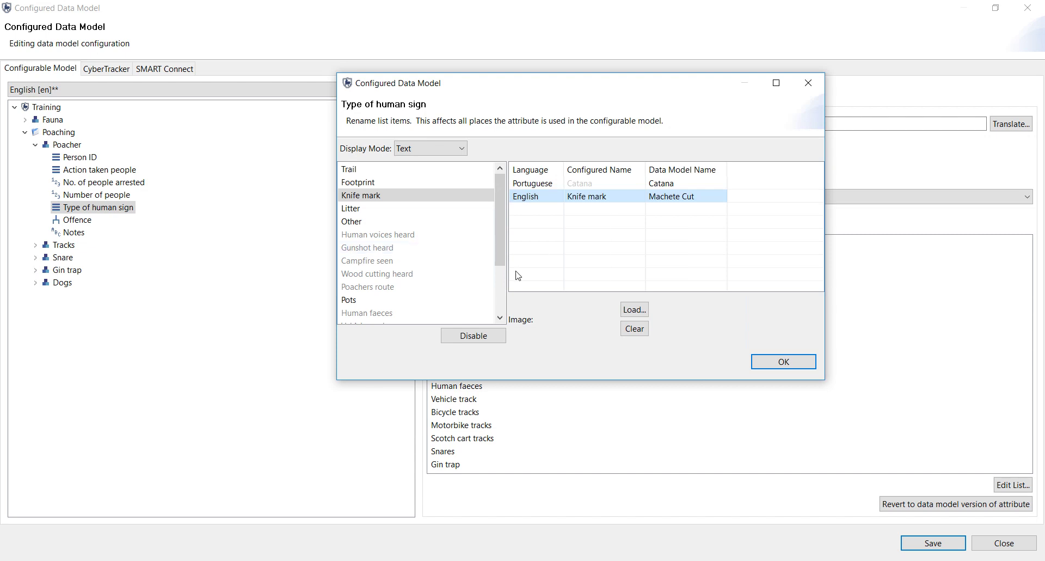
- Try the Image display mode for the Type of human sign values and switch it back to Text
{"action": "left_click", "coordinate": [406, 149]}
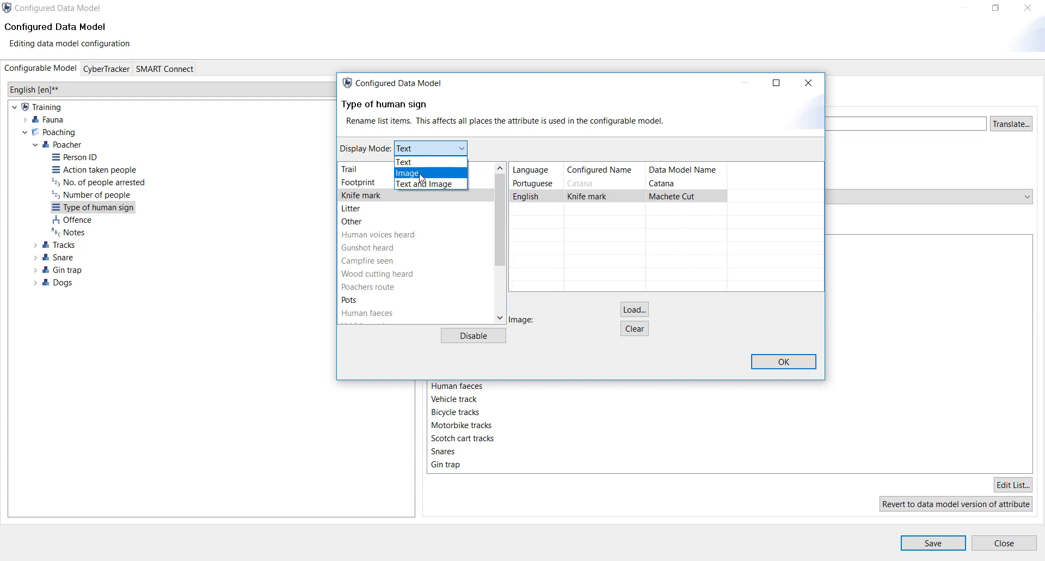
{"action": "left_click", "coordinate": [418, 173]}
{"action": "left_click", "coordinate": [443, 156]}
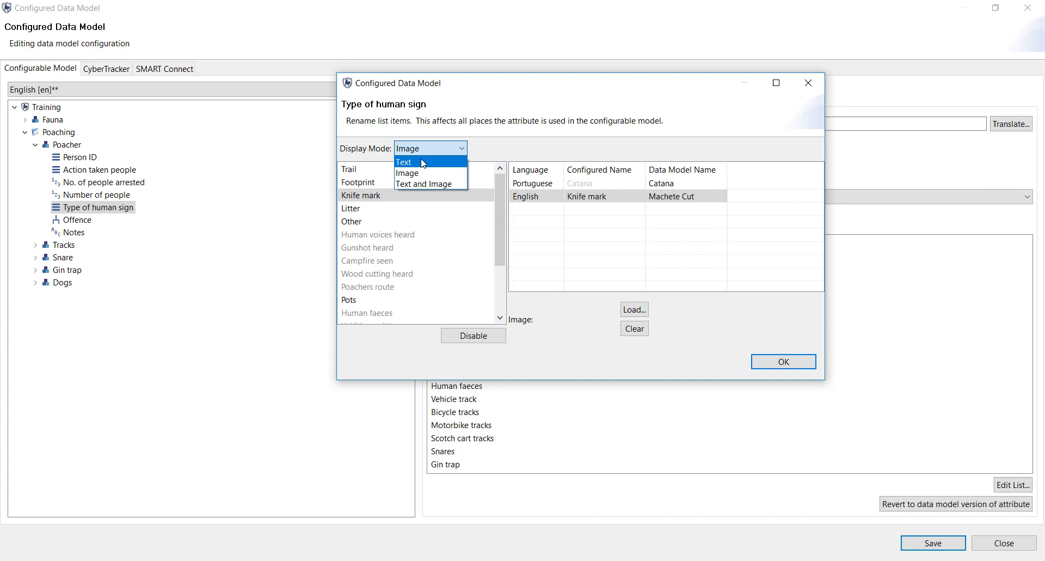
{"action": "left_click", "coordinate": [423, 163]}
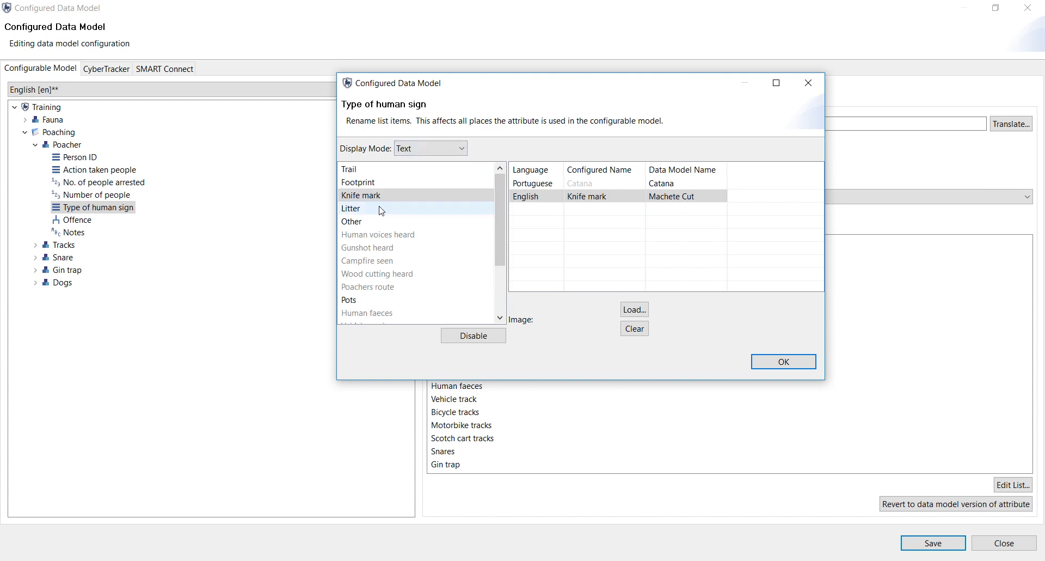
- Set the display mode of the Type of human sign values to Text and Image and accept the list edits
{"action": "left_click", "coordinate": [363, 183]}
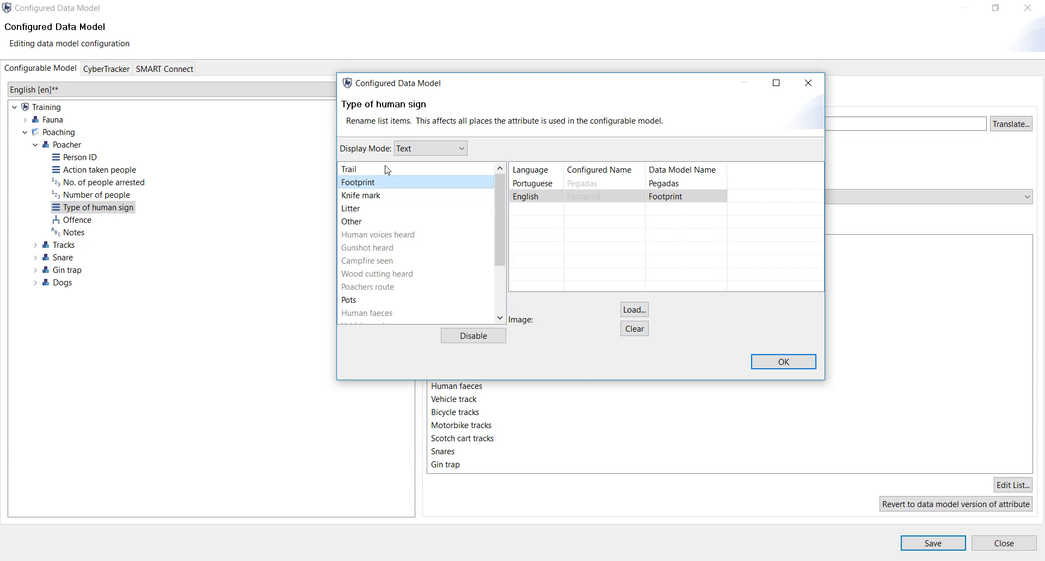
{"action": "left_click", "coordinate": [427, 148]}
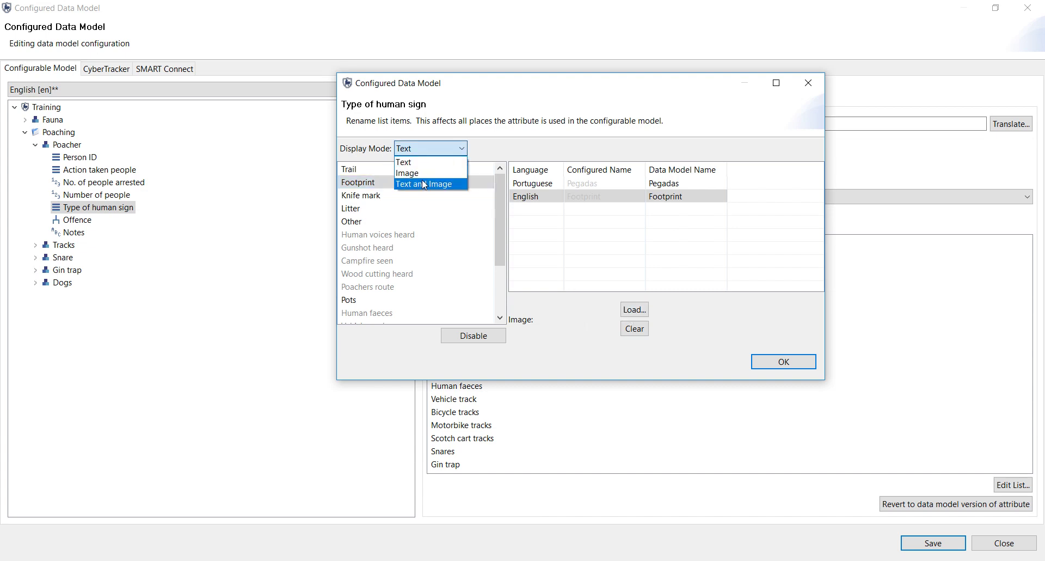
{"action": "left_click", "coordinate": [424, 184]}
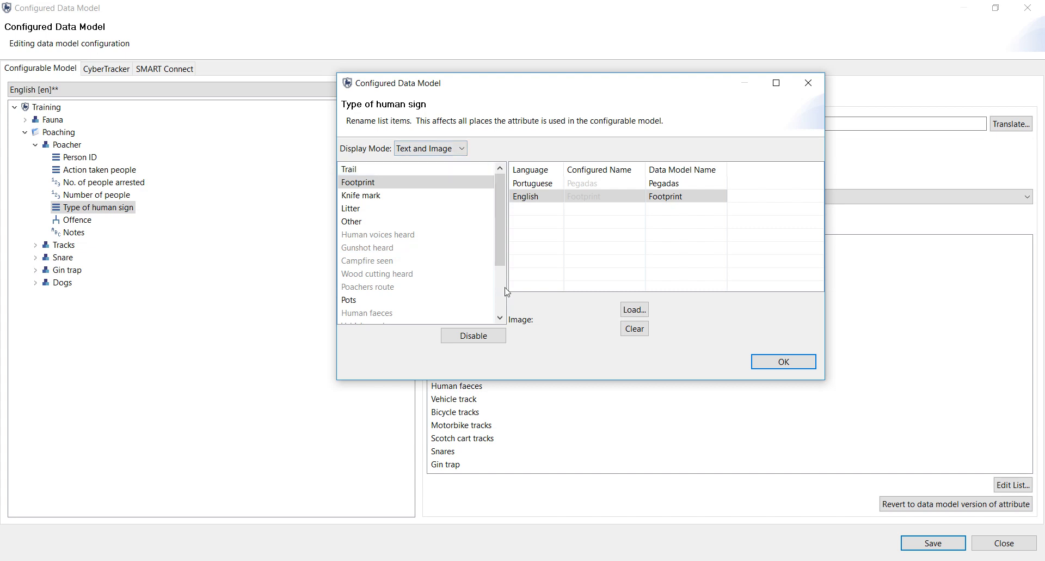
{"action": "left_click", "coordinate": [445, 153]}
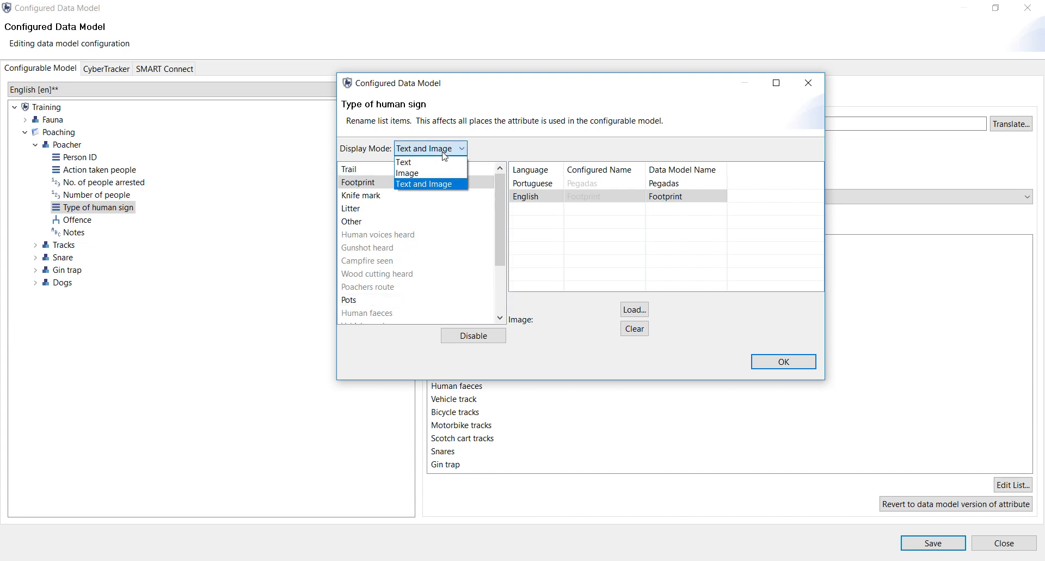
{"action": "left_click", "coordinate": [450, 185]}
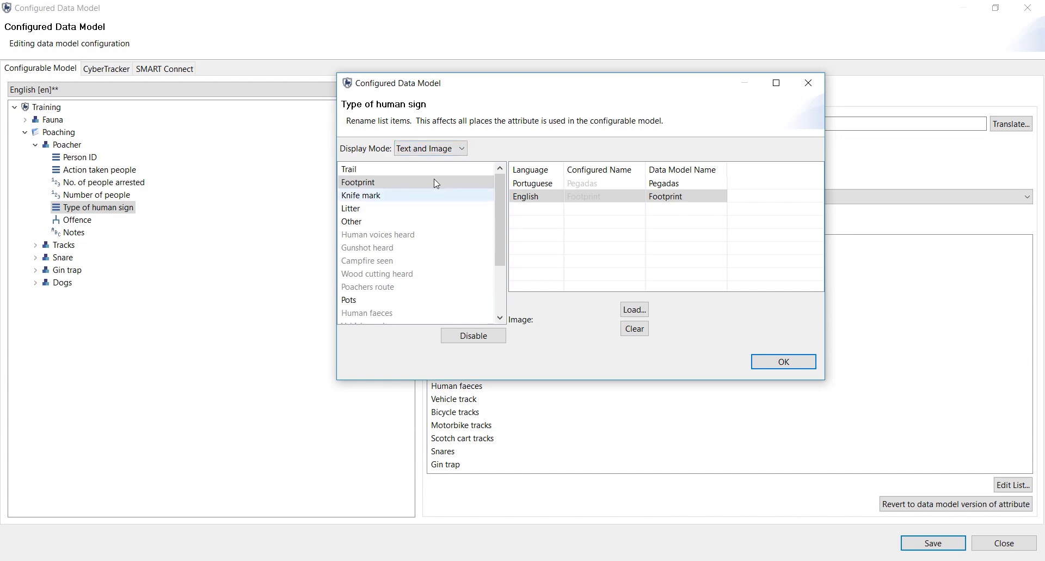
{"action": "key", "text": "Return"}
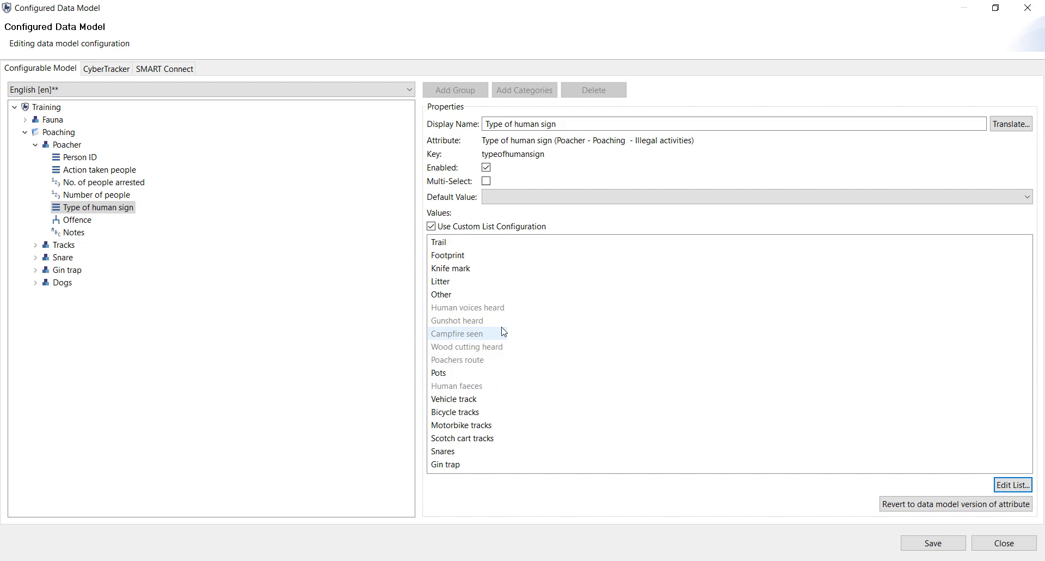
- Move the Offence attribute above Type of human sign and enable multi-select for Type of human sign
{"action": "left_click", "coordinate": [76, 220]}
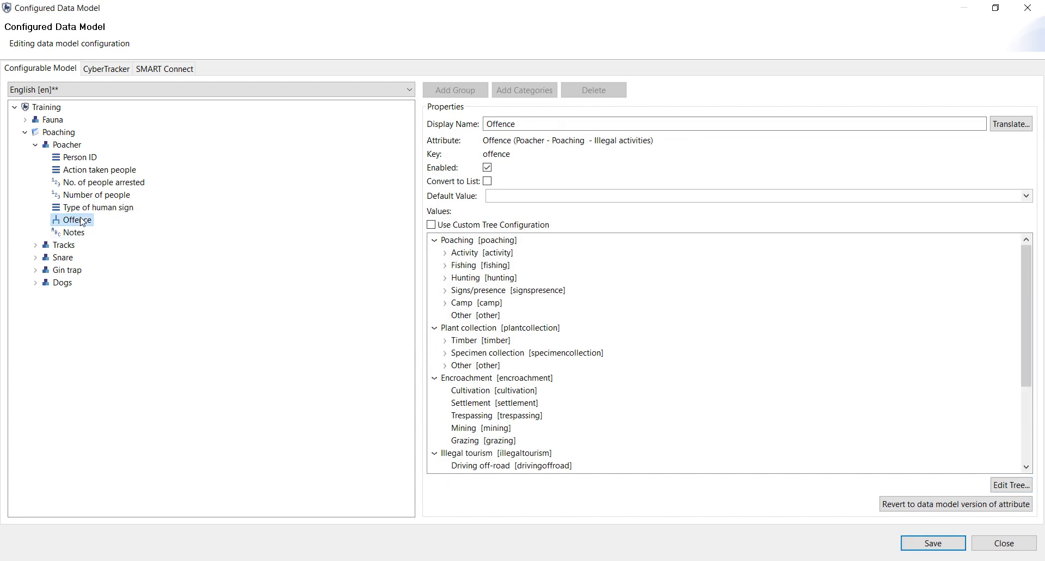
{"action": "left_click_drag", "start_coordinate": [82, 221], "coordinate": [81, 207]}
{"action": "left_click", "coordinate": [104, 220]}
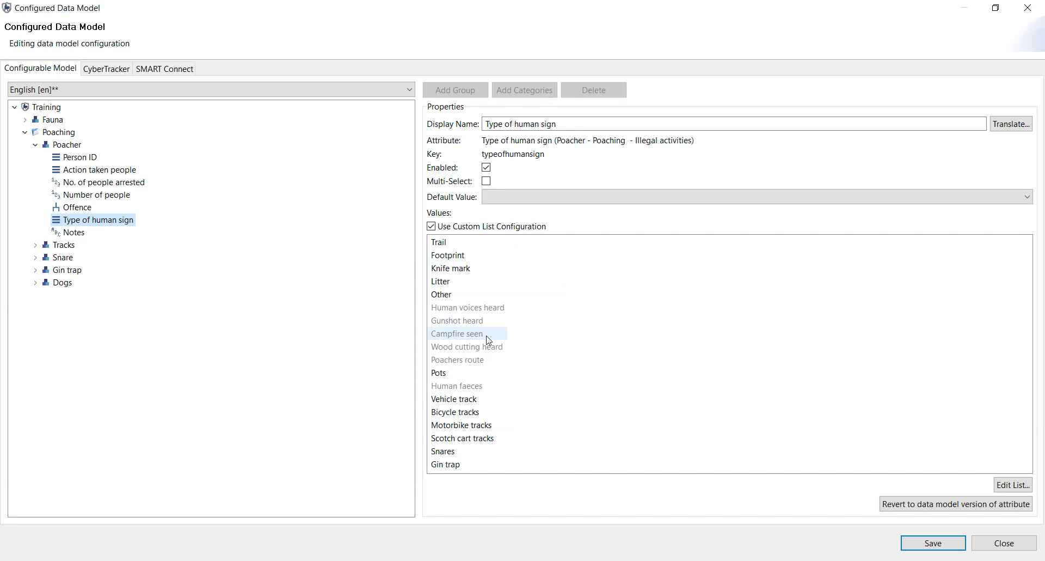
{"action": "left_click", "coordinate": [486, 180]}
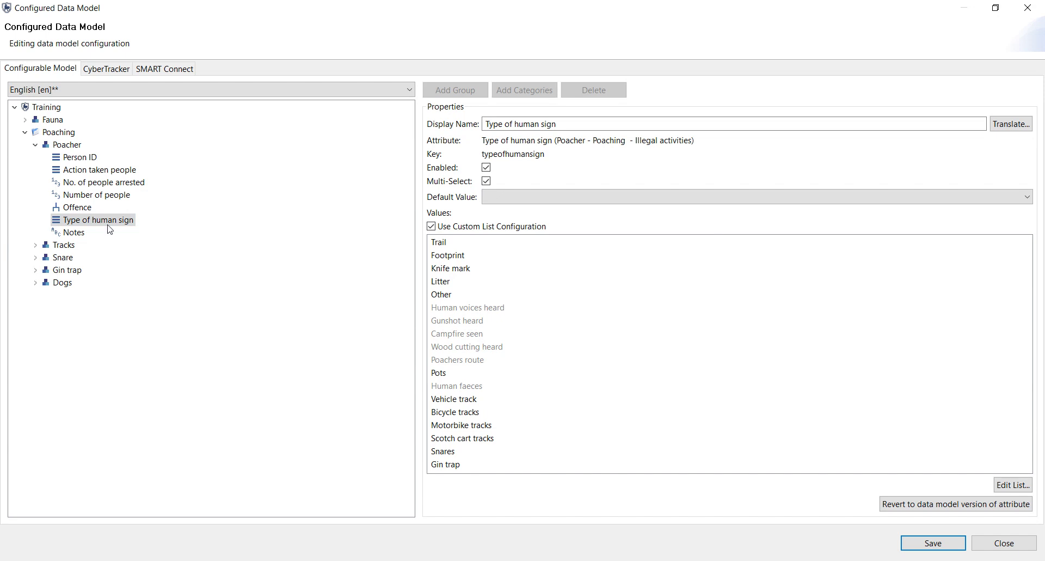
{"action": "left_click", "coordinate": [80, 220]}
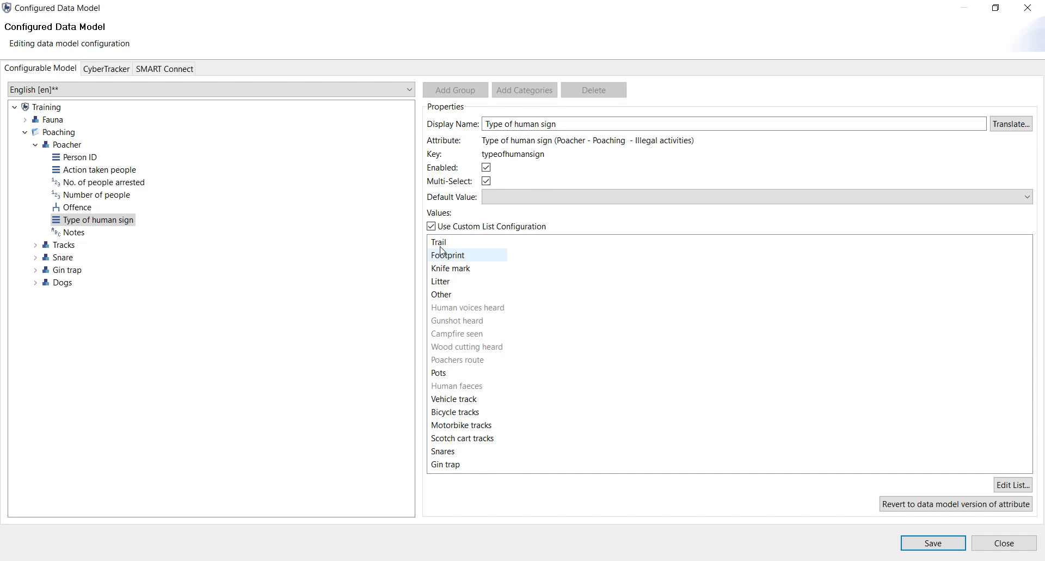
{"action": "left_click", "coordinate": [447, 268]}
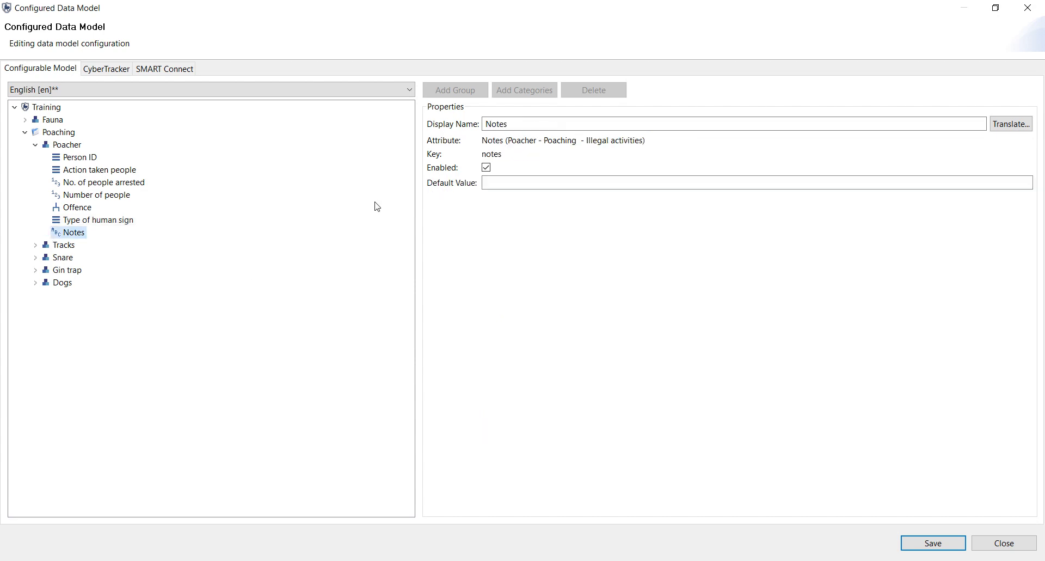
{"action": "left_click", "coordinate": [100, 219]}
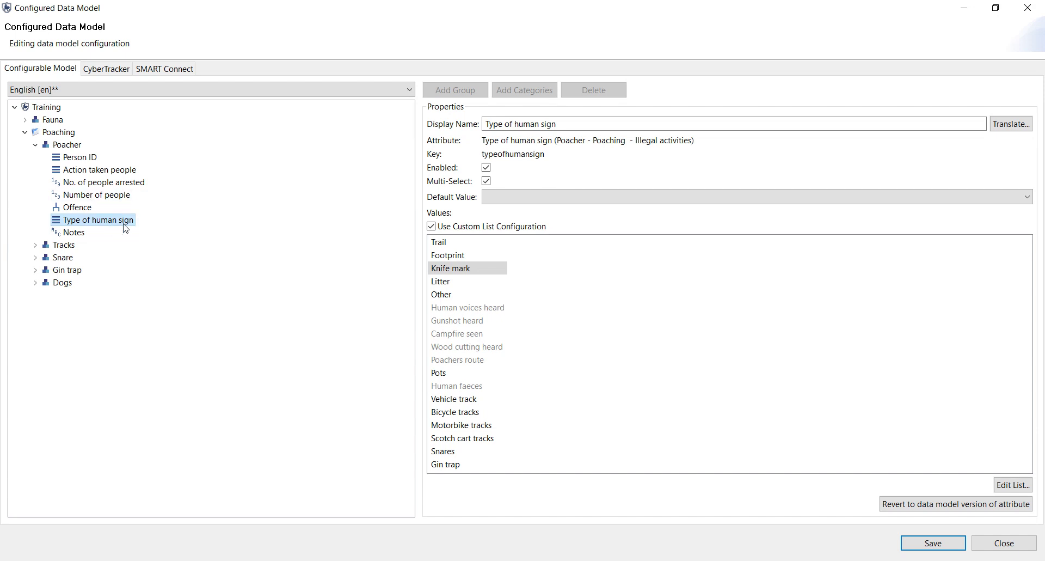
- Let the Poacher category have optional photos, and enable collecting multiple observations with a single GPS point
{"action": "left_click", "coordinate": [66, 146]}
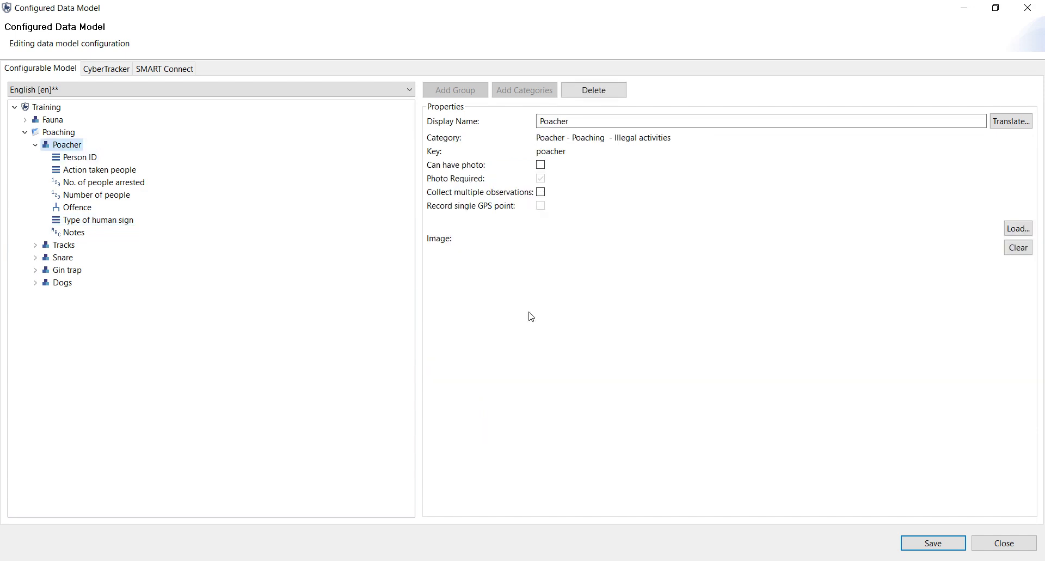
{"action": "left_click", "coordinate": [540, 165]}
{"action": "left_click", "coordinate": [542, 183]}
{"action": "left_click", "coordinate": [544, 185]}
{"action": "left_click", "coordinate": [541, 180]}
{"action": "left_click", "coordinate": [542, 193]}
{"action": "left_click", "coordinate": [541, 206]}
{"action": "left_click", "coordinate": [174, 226]}
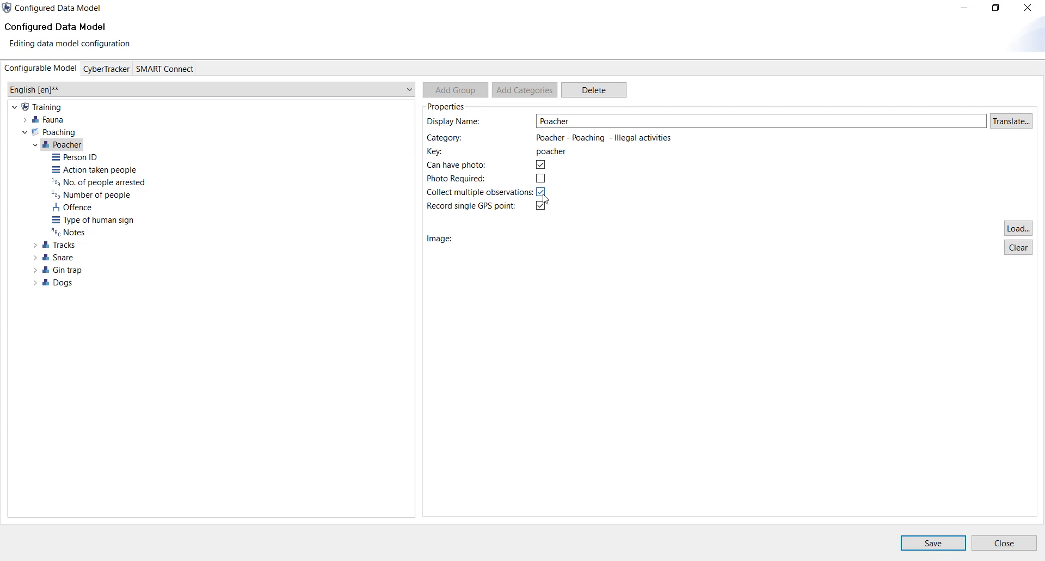
- Save the data model configuration and check which CyberTracker profiles are available for it
{"action": "left_click", "coordinate": [933, 543]}
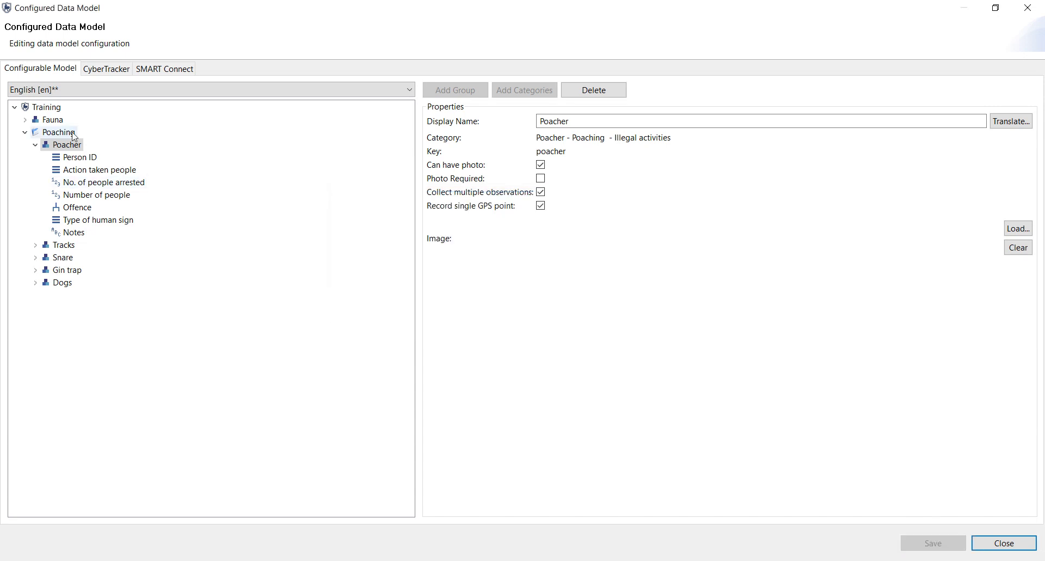
{"action": "left_click", "coordinate": [93, 74]}
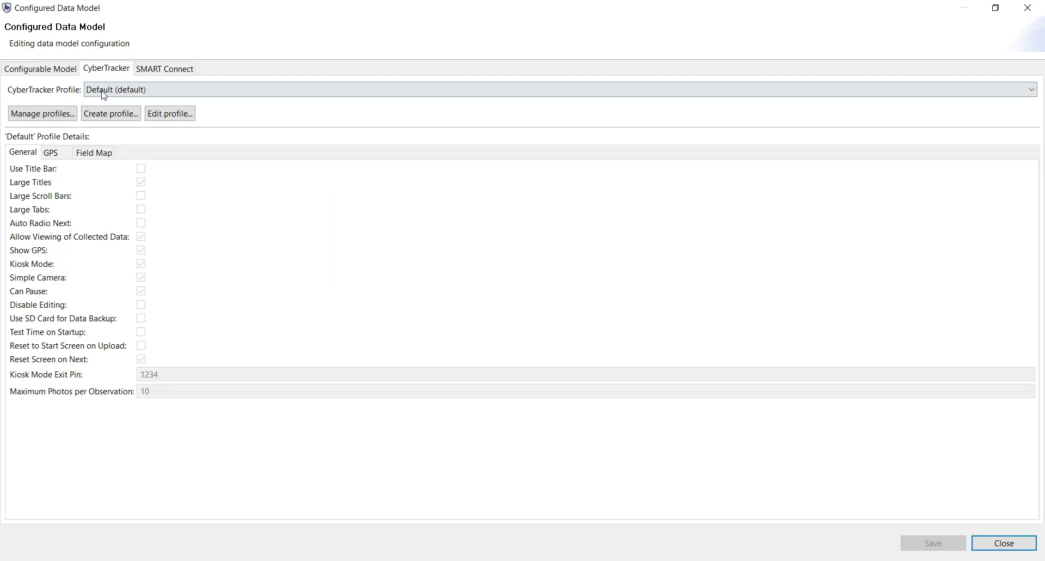
{"action": "left_click", "coordinate": [112, 91]}
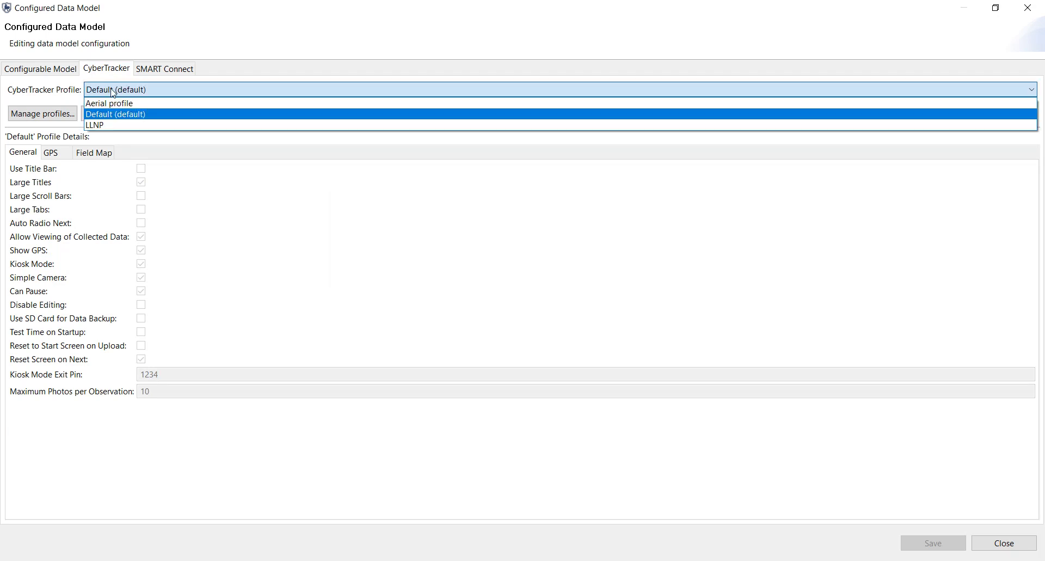
{"action": "left_click", "coordinate": [114, 91]}
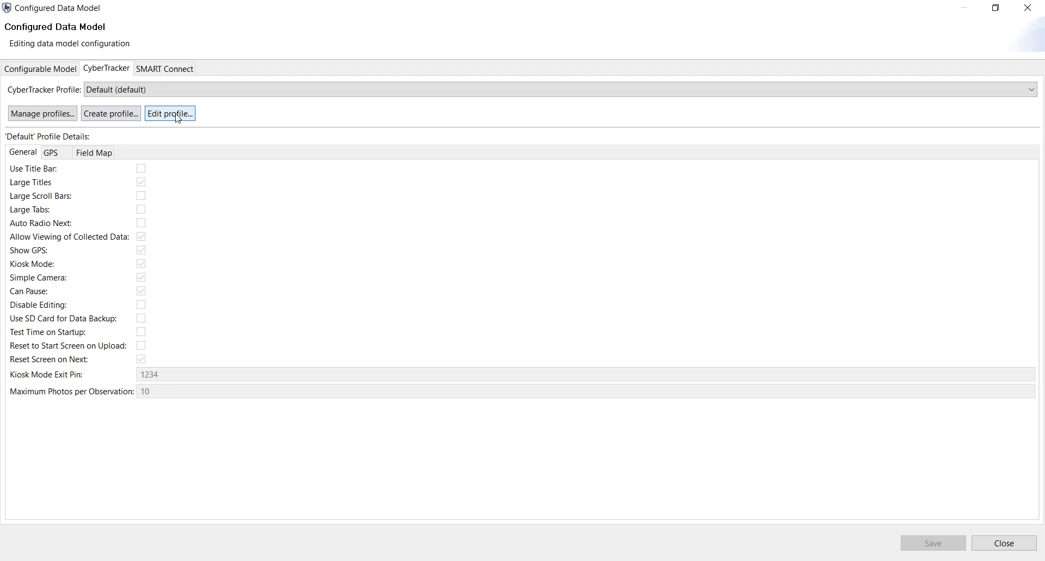
- Create a new CyberTracker profile named Training
{"action": "left_click", "coordinate": [148, 121]}
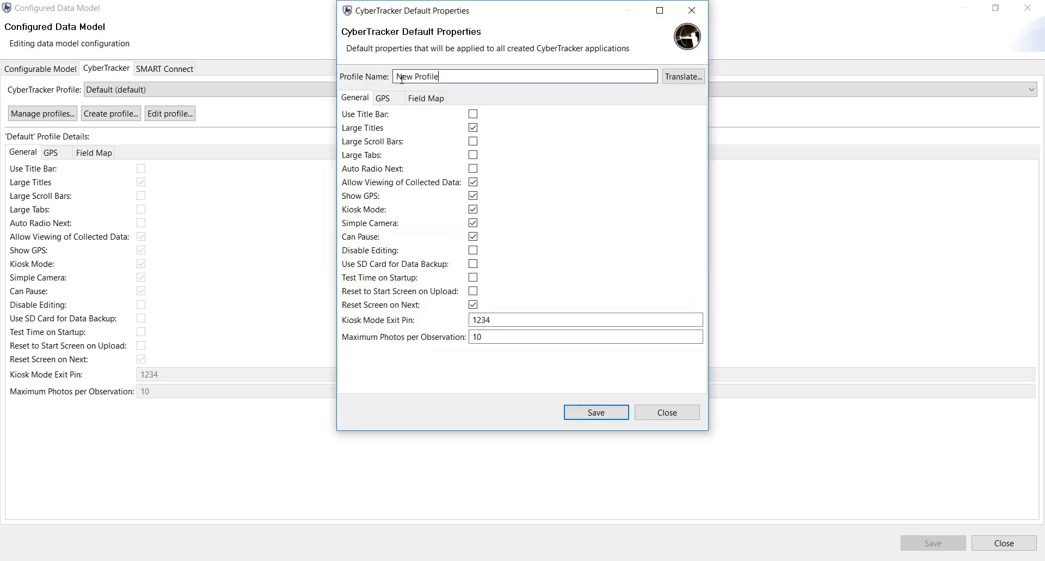
{"action": "key", "text": "ctrl+a"}
{"action": "type", "text": "Tr"}
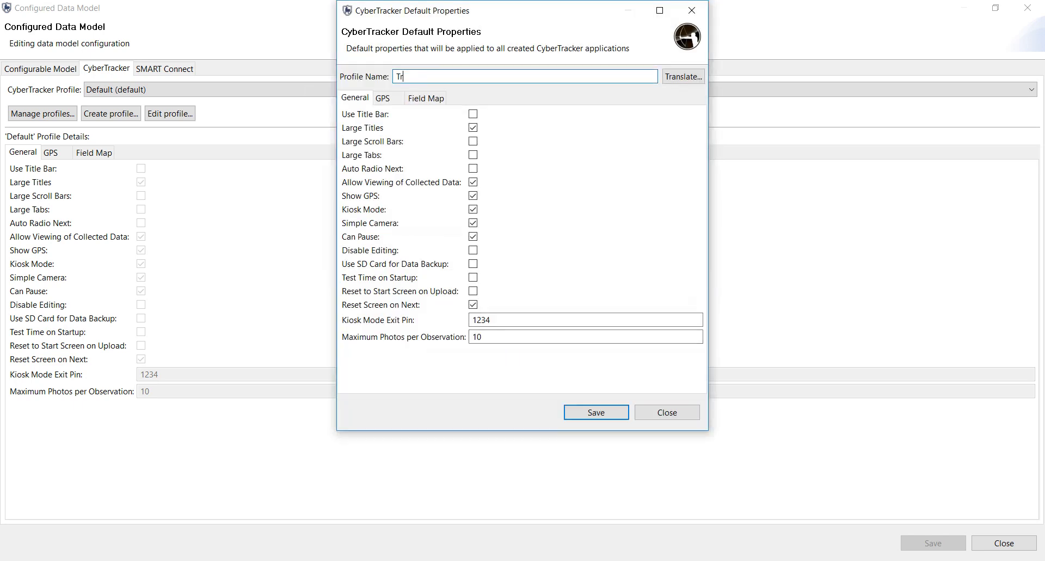
{"action": "type", "text": "aining"}
- In the Training profile, enable Auto Radio Next, disable Kiosk Mode and Simple Camera, and allow a maximum of 3 photos per observation
{"action": "left_click", "coordinate": [472, 168]}
{"action": "left_click", "coordinate": [473, 209]}
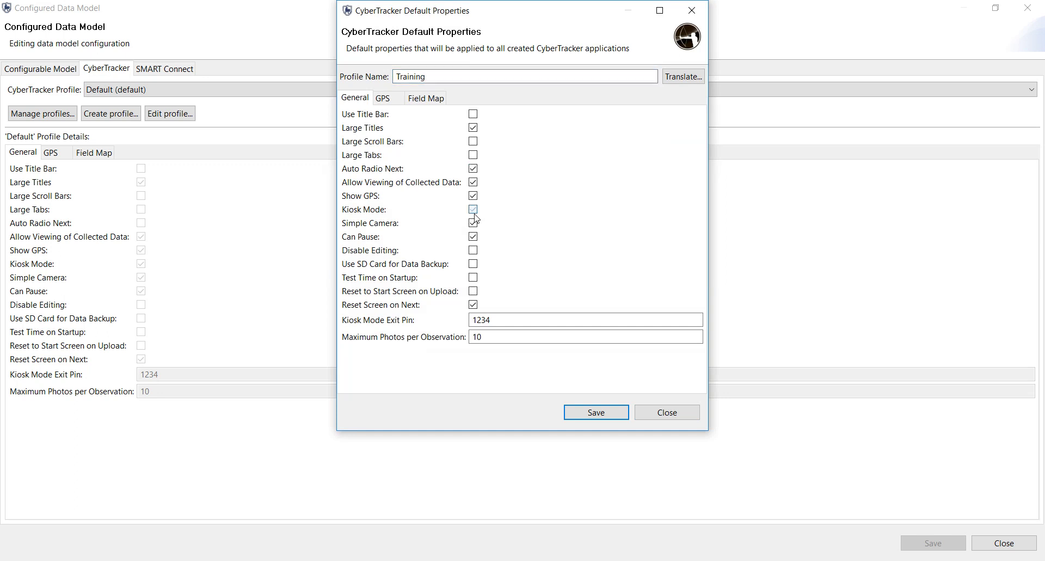
{"action": "left_click", "coordinate": [474, 223]}
{"action": "double_click", "coordinate": [476, 336]}
{"action": "type", "text": "3"}
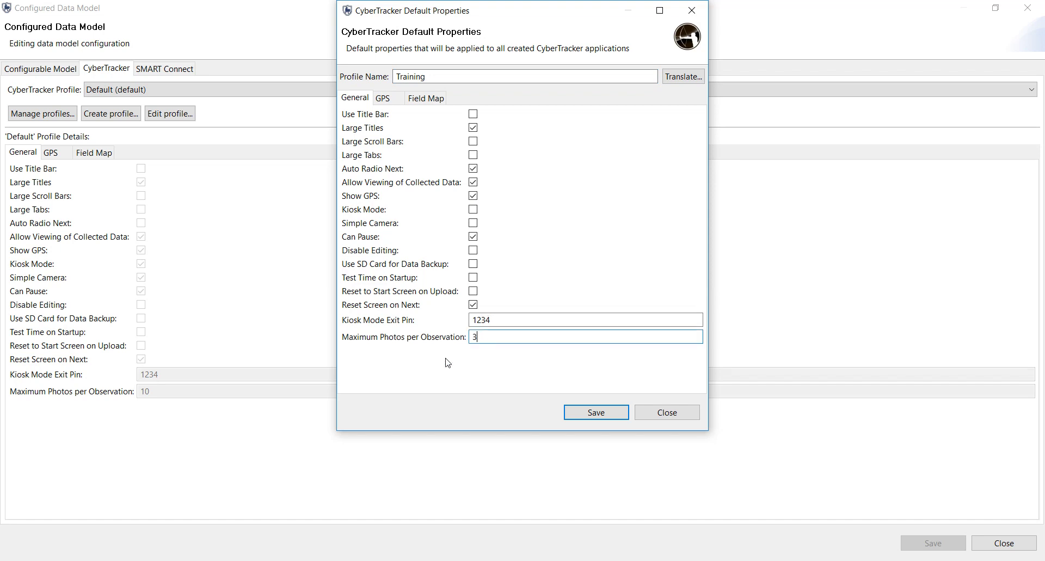
- Set the profile's GPS format to Decimal degrees and the sighting fix count to 2, and save and close the profile
{"action": "left_click", "coordinate": [383, 98]}
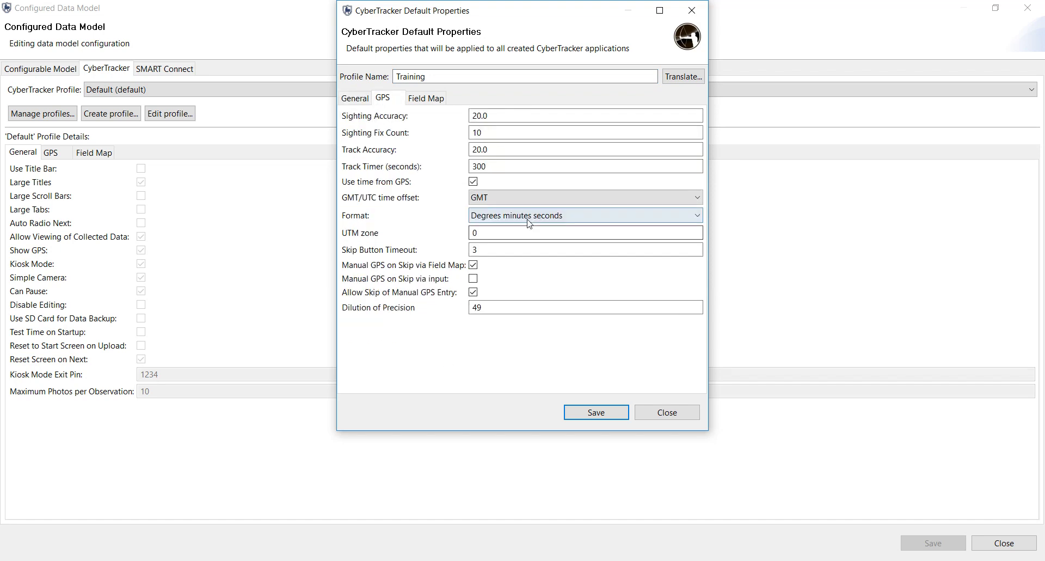
{"action": "left_click", "coordinate": [529, 218]}
{"action": "left_click", "coordinate": [523, 228]}
{"action": "left_click", "coordinate": [490, 133]}
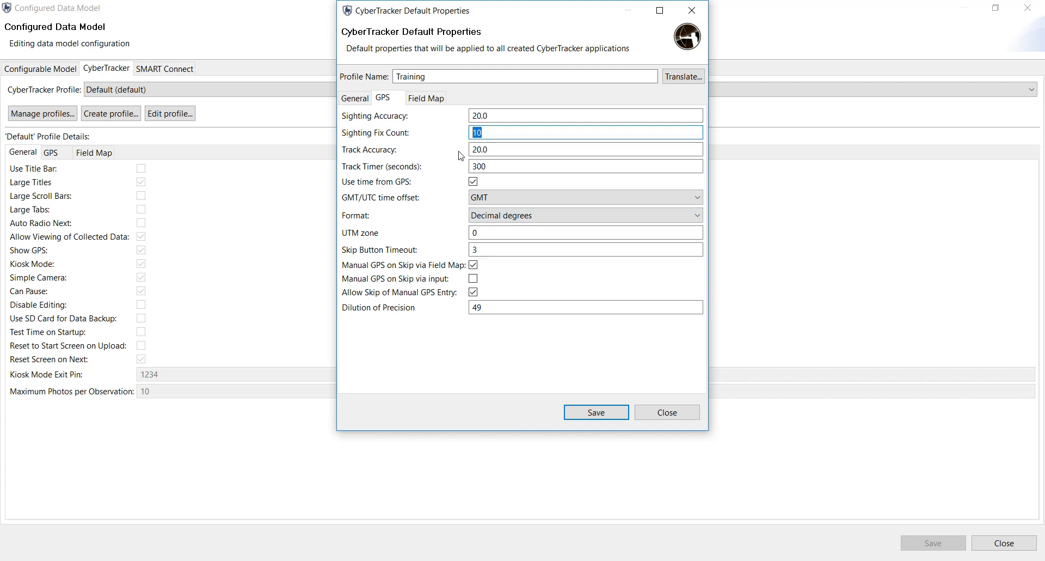
{"action": "type", "text": "2"}
{"action": "left_click", "coordinate": [601, 412]}
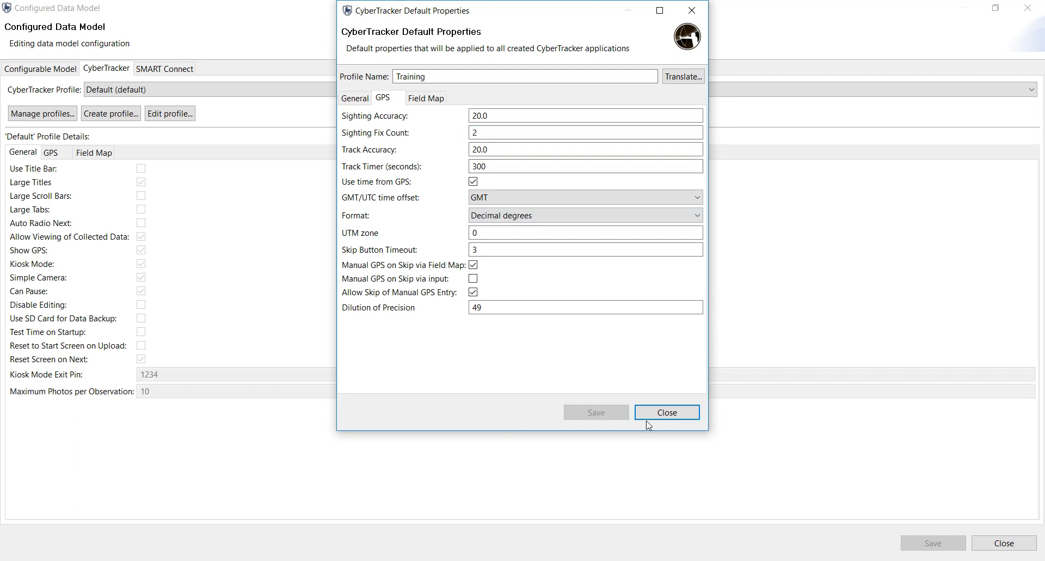
{"action": "left_click", "coordinate": [647, 417]}
- Assign the Training CyberTracker profile to the data model and save the configuration
{"action": "left_click", "coordinate": [119, 88]}
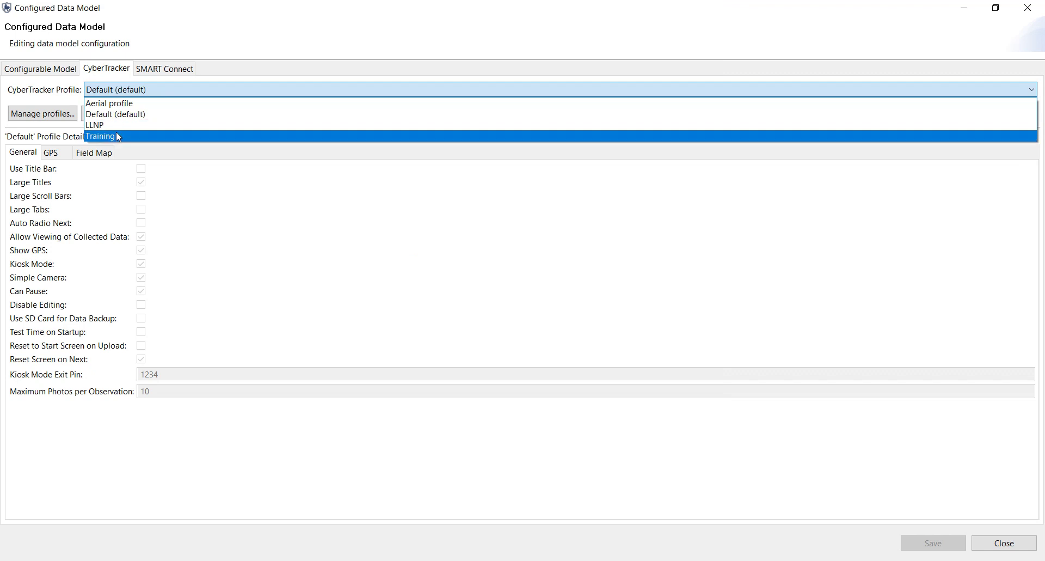
{"action": "left_click", "coordinate": [118, 136]}
{"action": "left_click", "coordinate": [931, 542]}
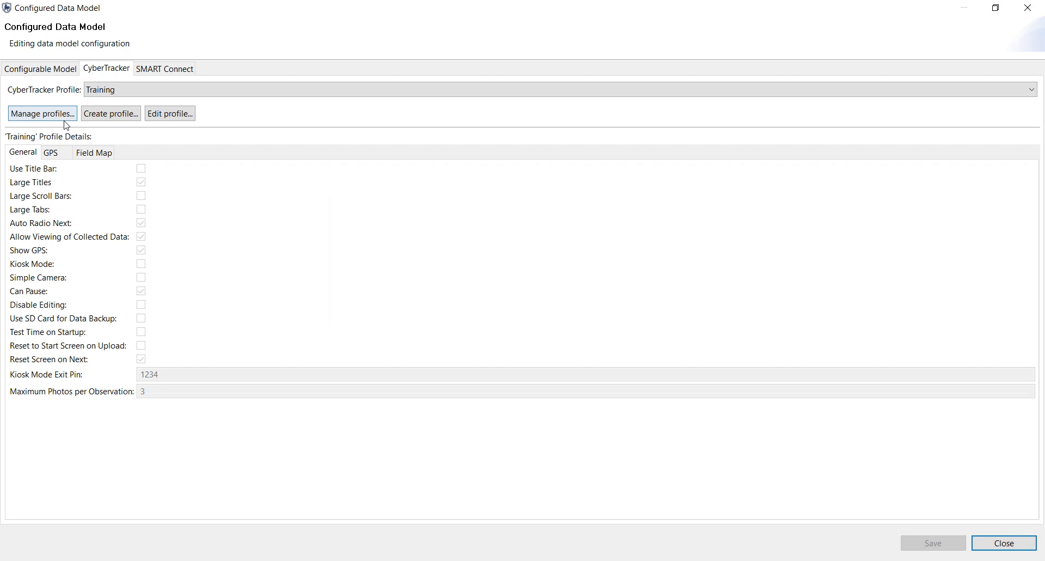
- Review the SMART Connect data upload and alert settings, and return to the configurable model tree
{"action": "left_click", "coordinate": [170, 77]}
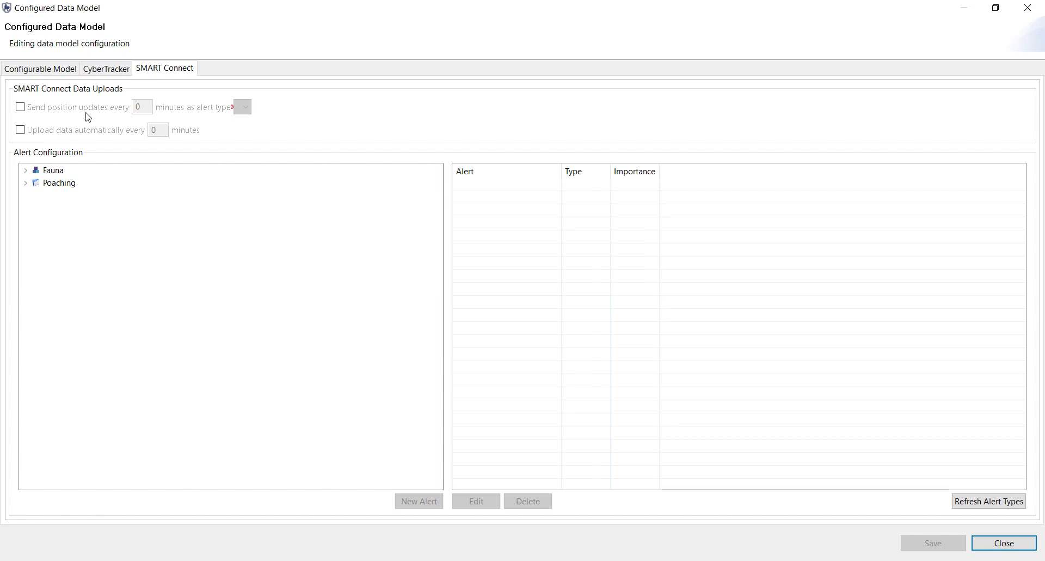
{"action": "left_click", "coordinate": [49, 77]}
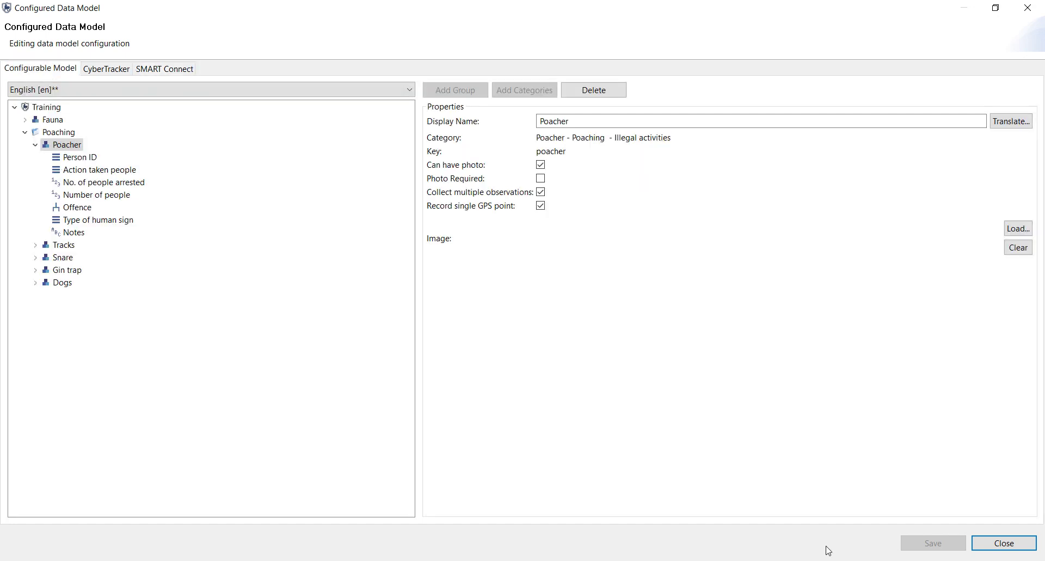